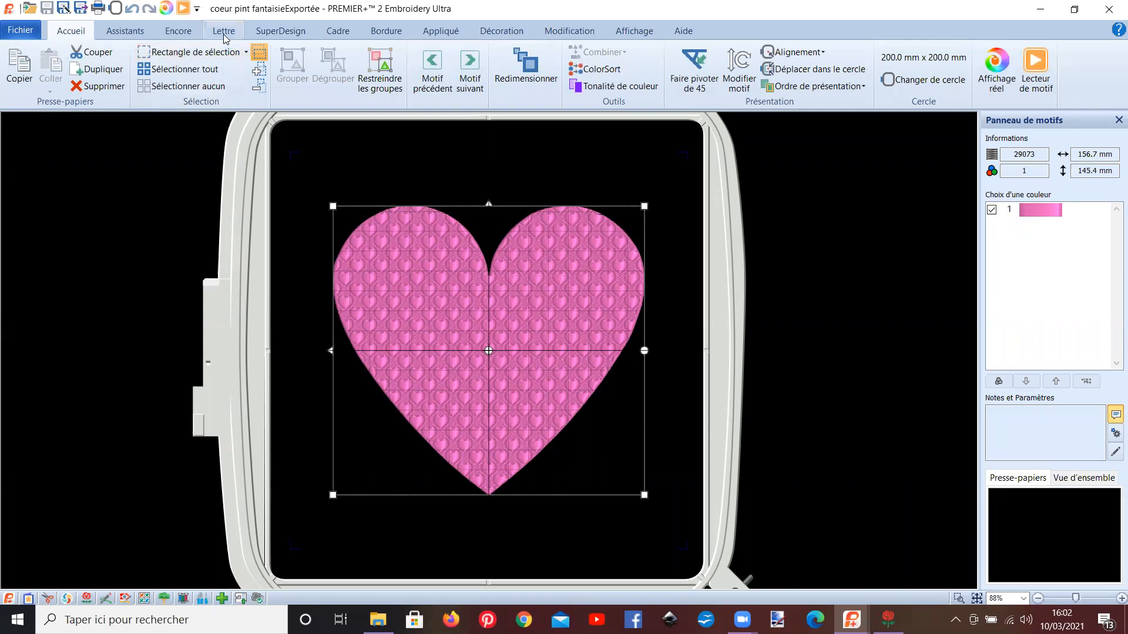
# - Choose the Clarendon 12-30mm font for the lettering
pyautogui.click(223, 35)
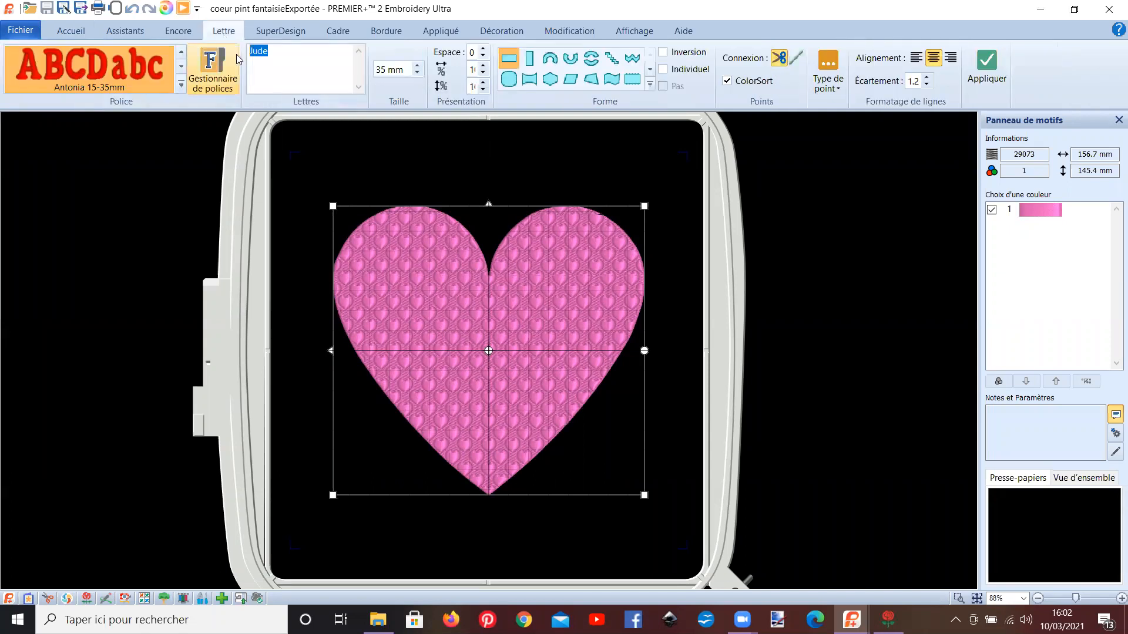
pyautogui.click(181, 86)
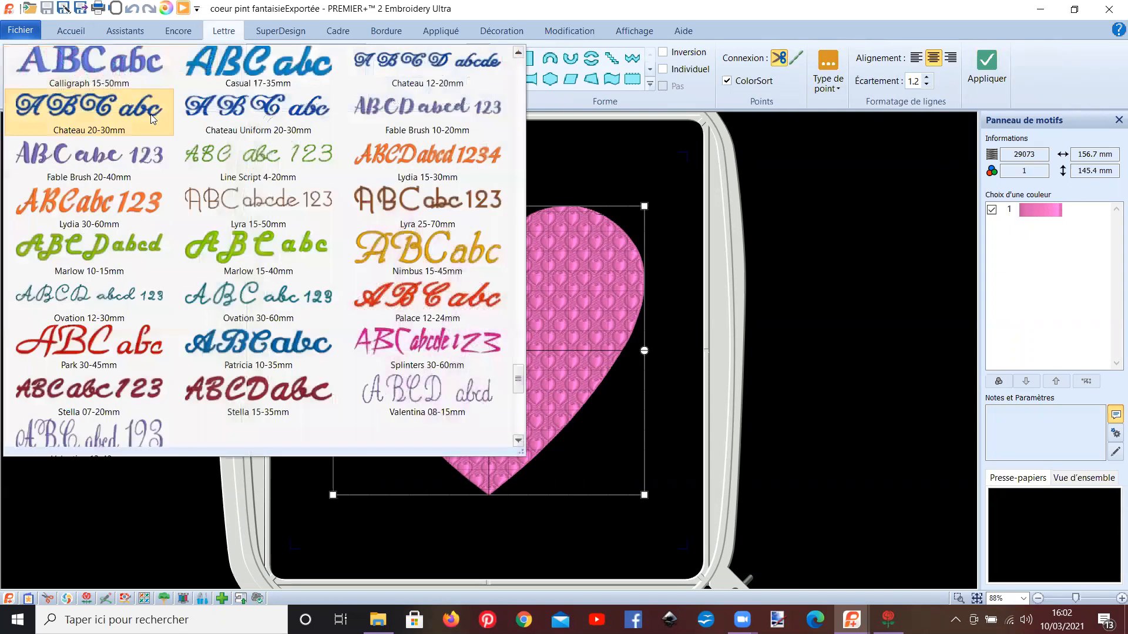
pyautogui.scroll(-3, 102, 226)
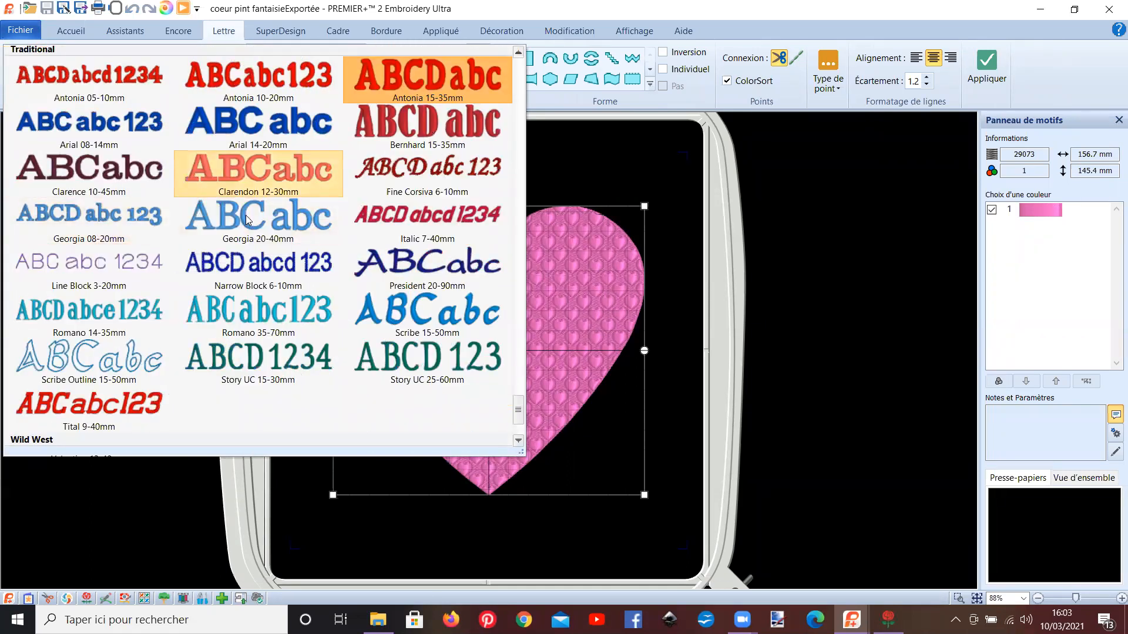
pyautogui.click(217, 175)
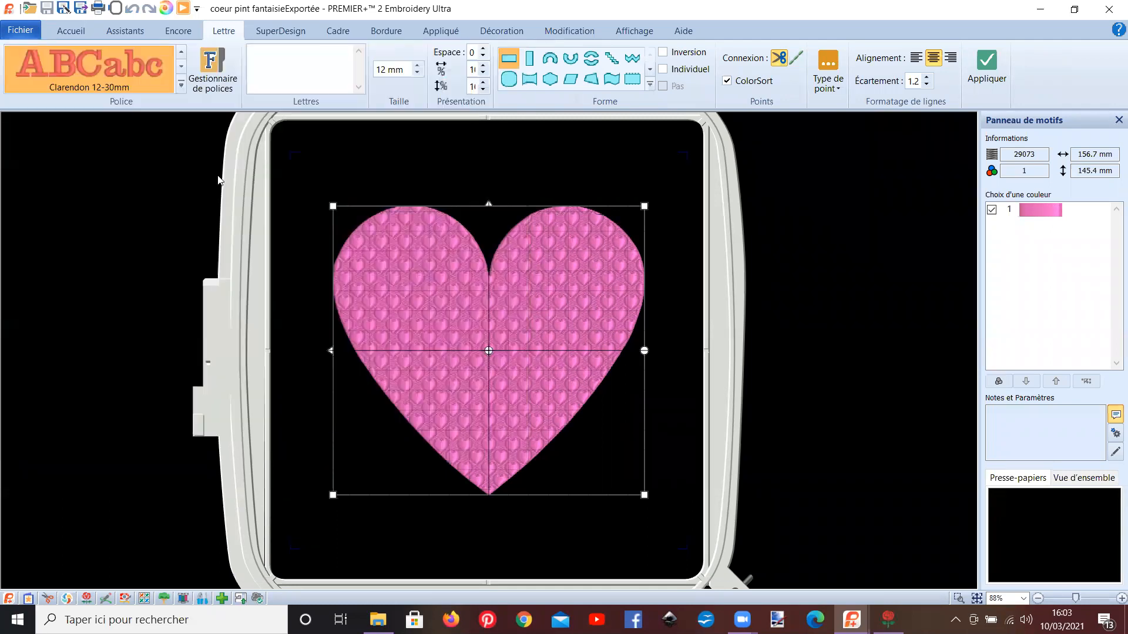
# - Search the font manager for "antonia" and choose the Antonia 15-35mm font for the lettering
pyautogui.click(215, 80)
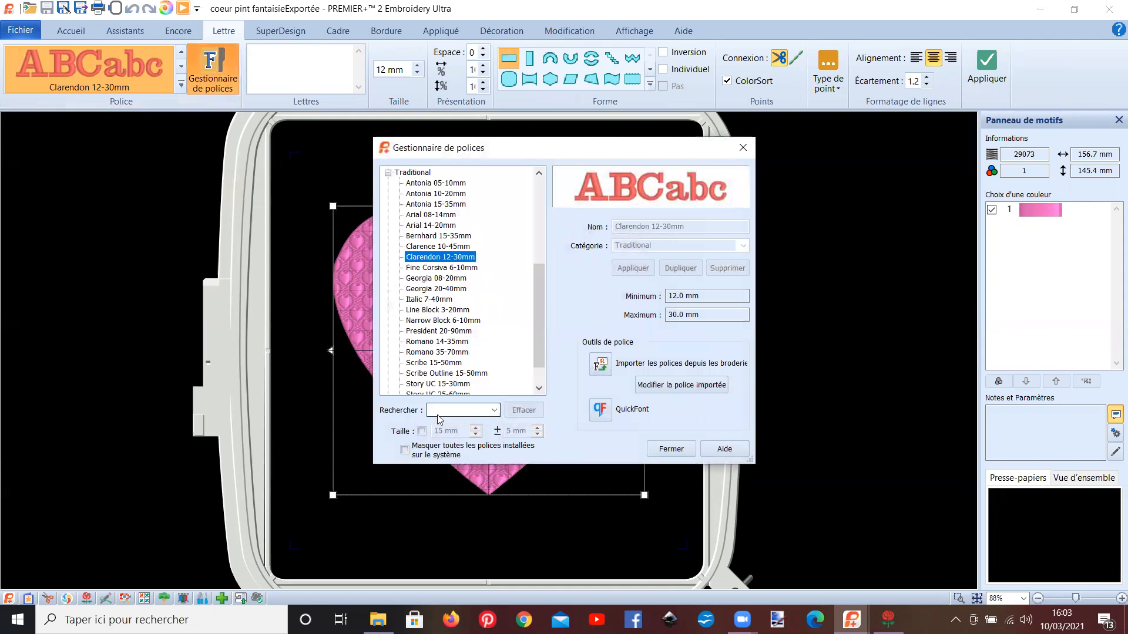
pyautogui.click(434, 410)
pyautogui.write('antoniz')
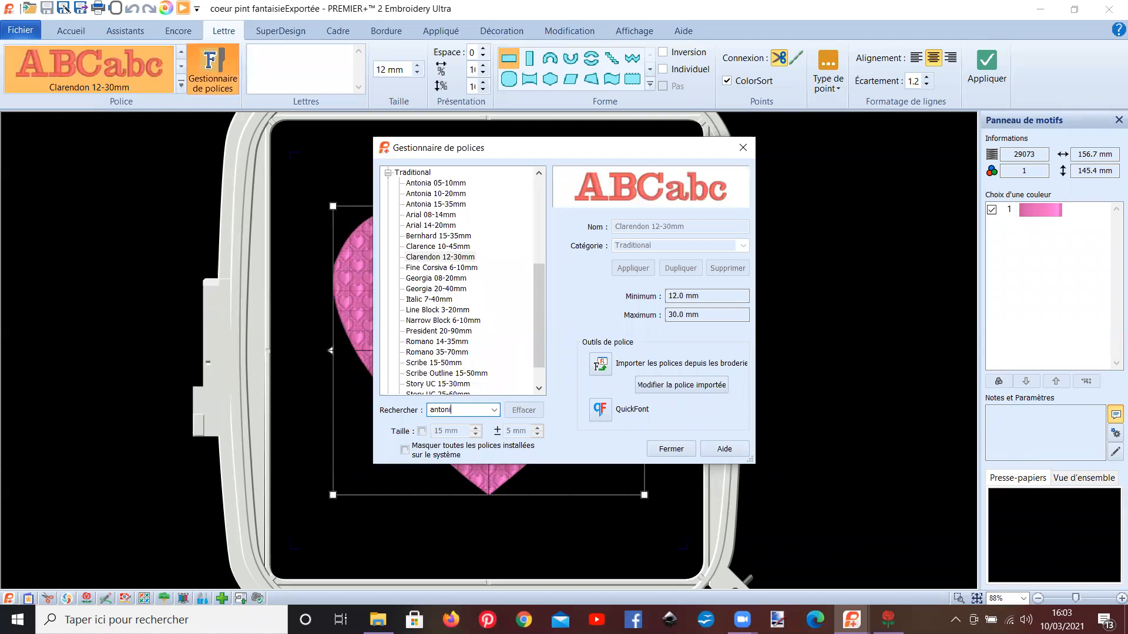
pyautogui.write('a')
pyautogui.press('Return')
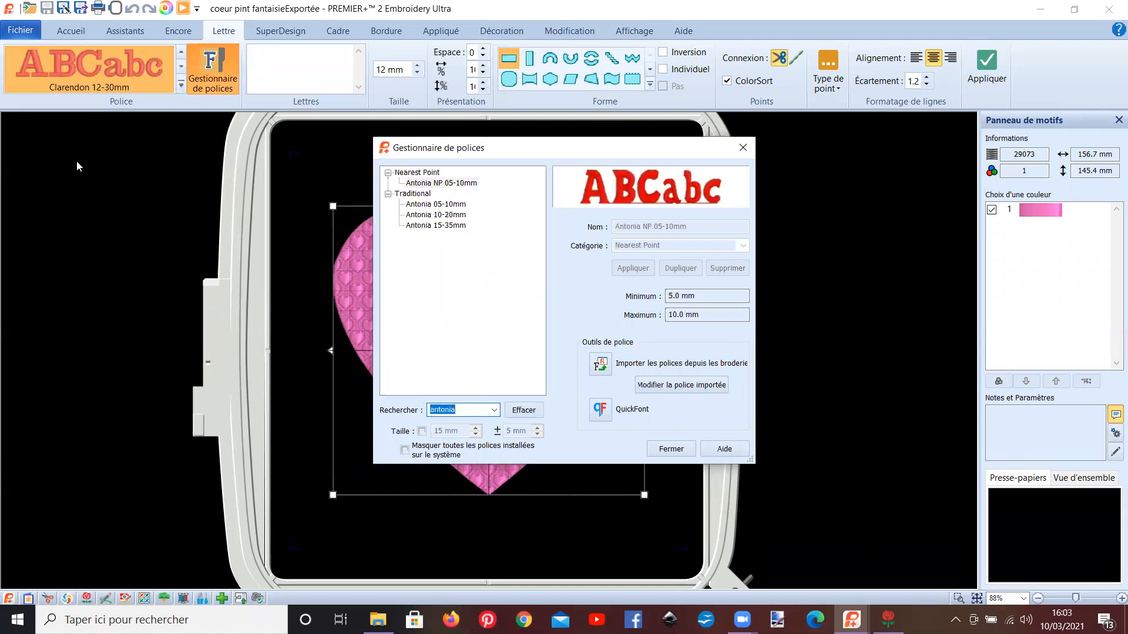
pyautogui.click(435, 226)
pyautogui.click(667, 446)
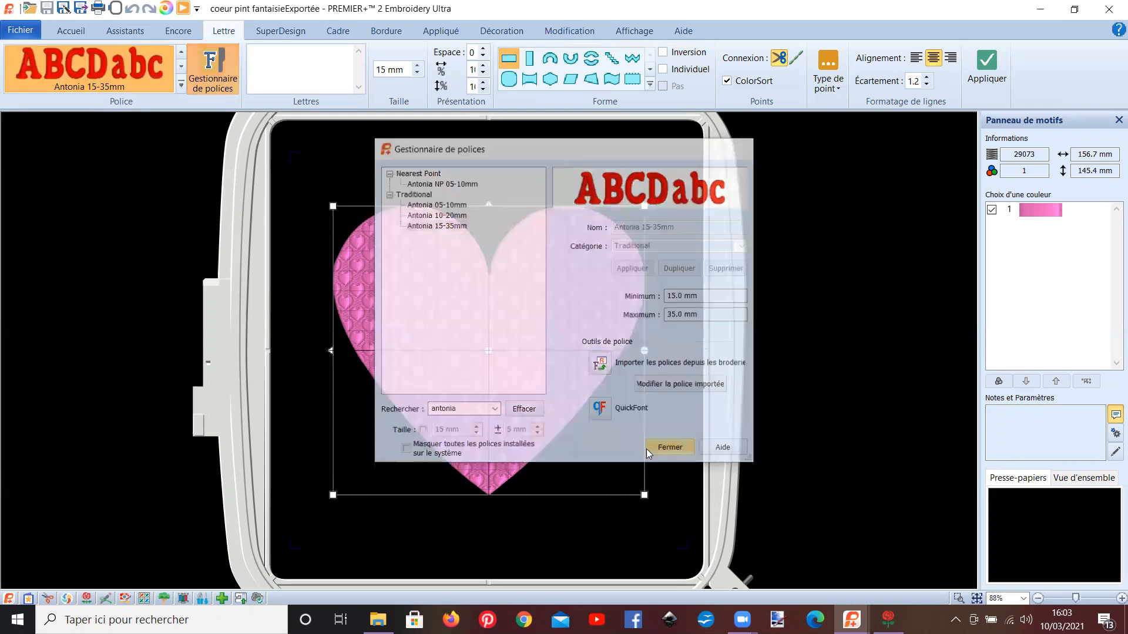
# - Create the first name as 35 mm lettering and place it, tilted upward, across the middle of the heart
pyautogui.doubleClick(386, 71)
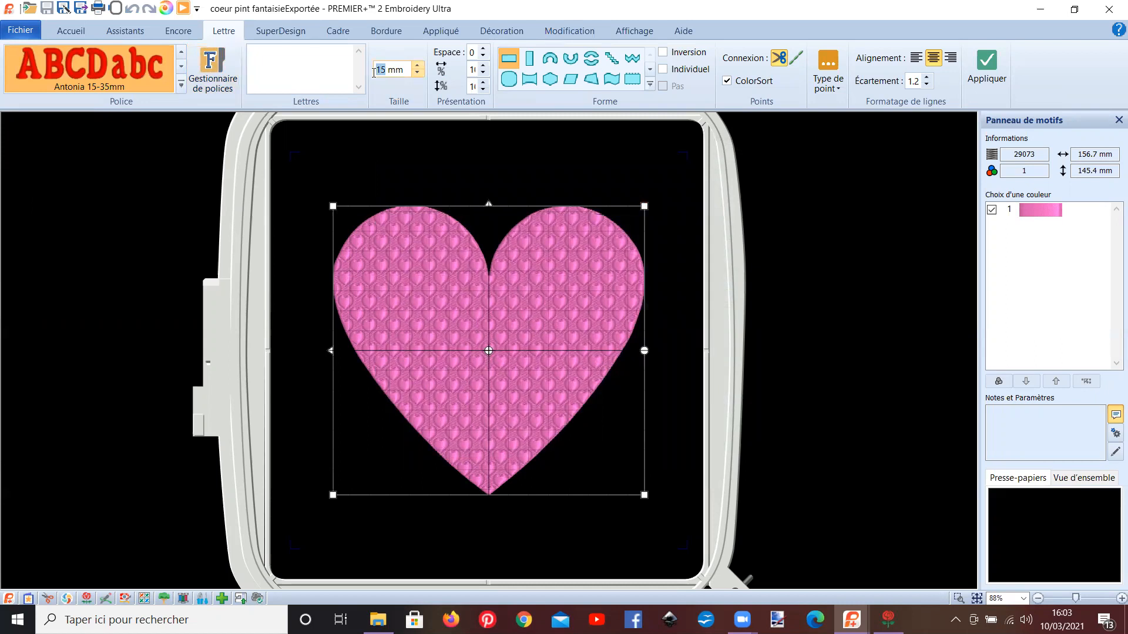
pyautogui.write('35')
pyautogui.write('de')
pyautogui.click(986, 80)
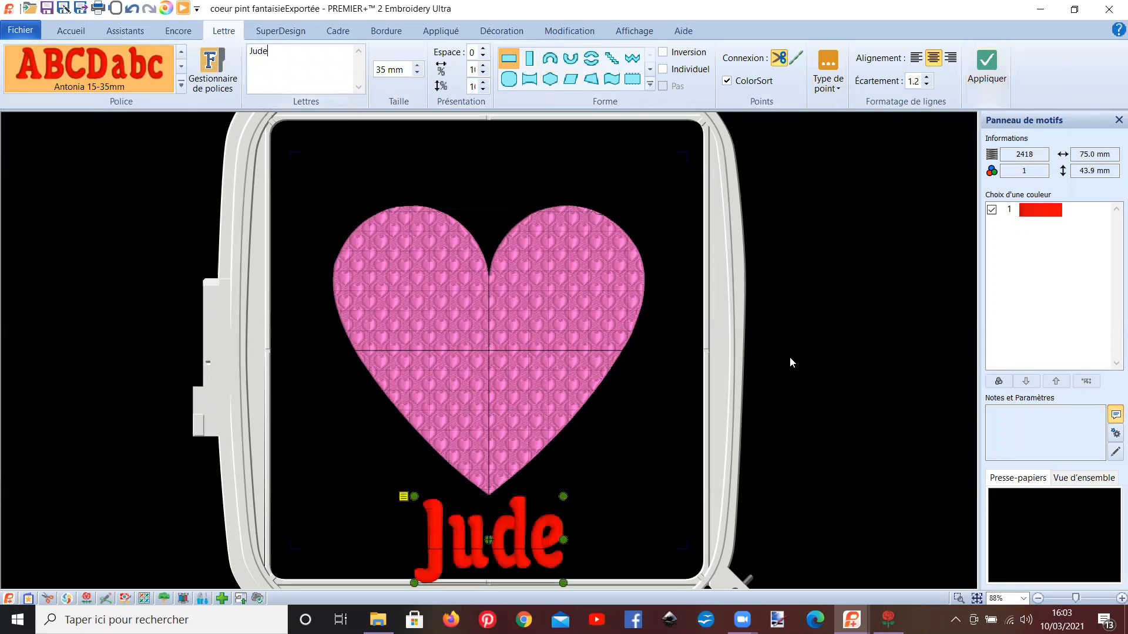
pyautogui.moveTo(558, 546); pyautogui.dragTo(530, 355)
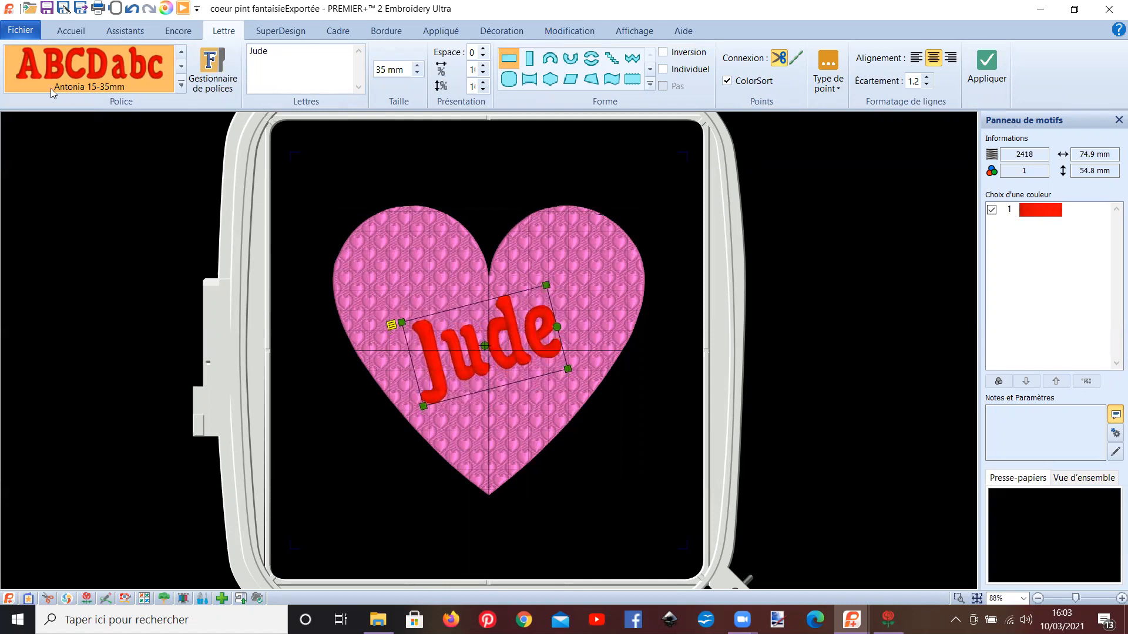
# - Review the preference for removing overlap when combining embroideries, and combine the heart and lettering with Combine All
pyautogui.click(27, 32)
pyautogui.click(64, 395)
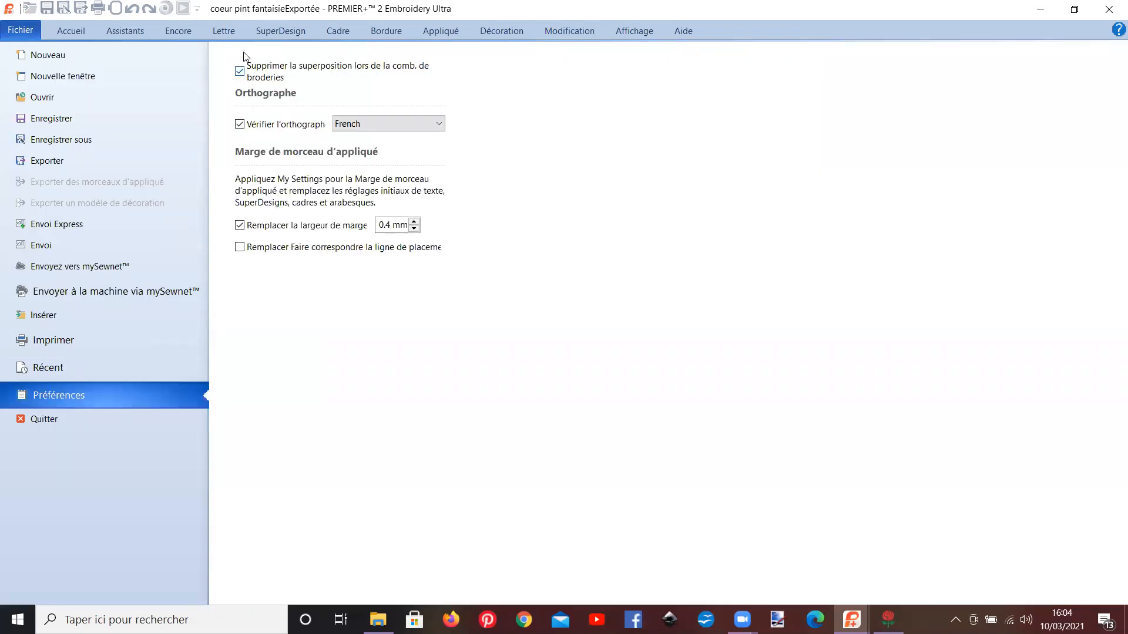
pyautogui.click(69, 29)
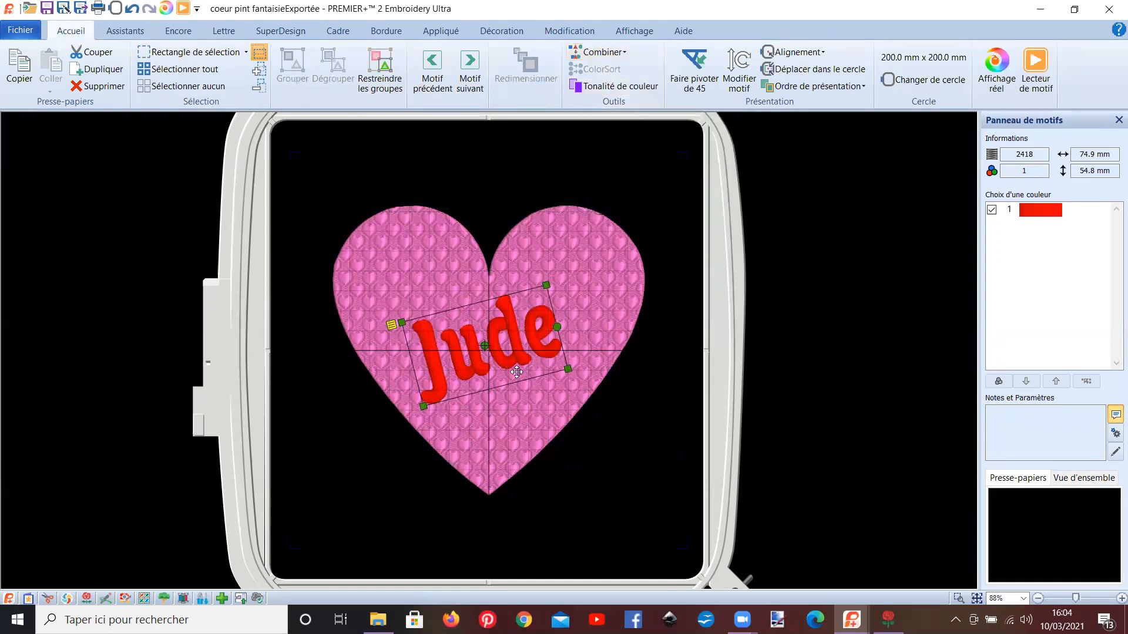
pyautogui.click(598, 55)
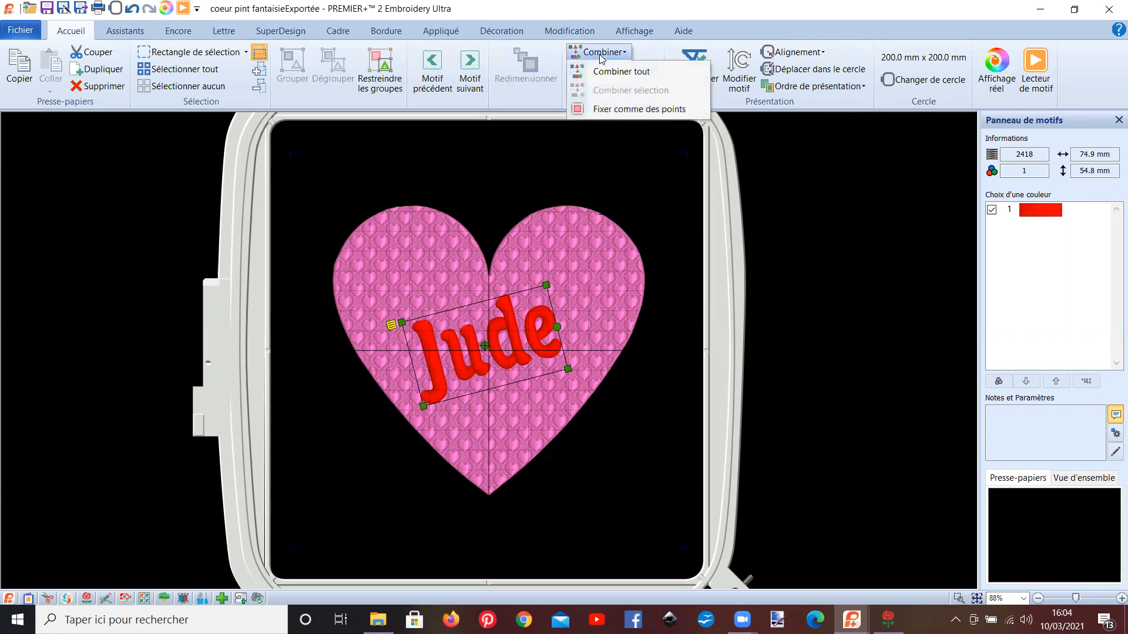
pyautogui.click(612, 69)
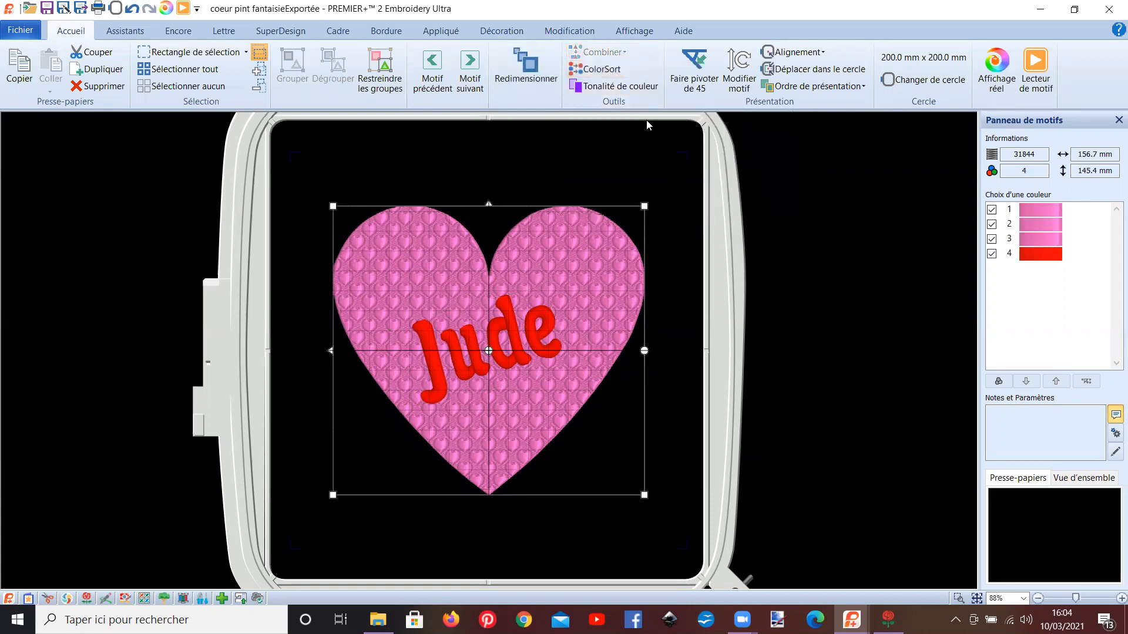
# - Hide pink colours 1 to 3 and delete the red lettering stitches to leave a cut-out in the heart
pyautogui.click(570, 33)
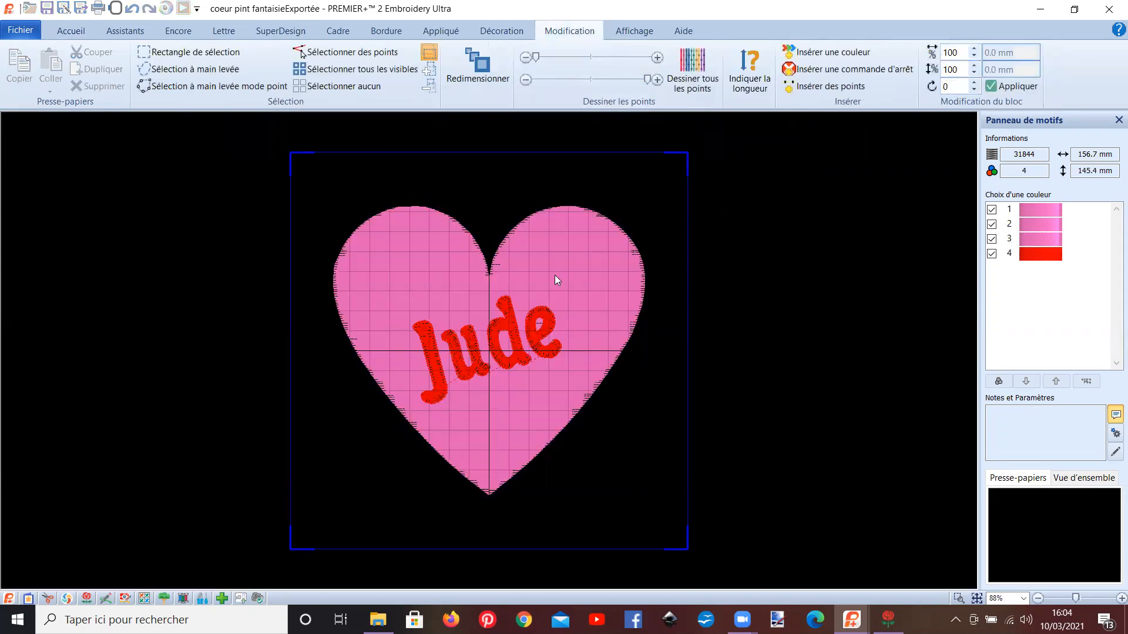
pyautogui.click(992, 210)
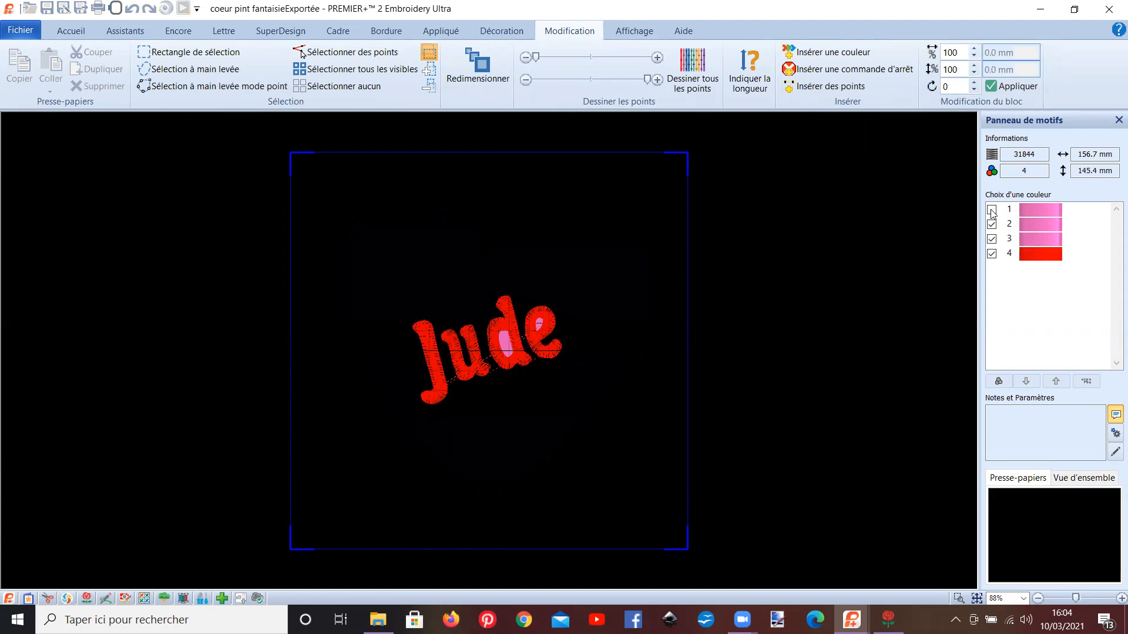
pyautogui.click(991, 227)
pyautogui.click(168, 54)
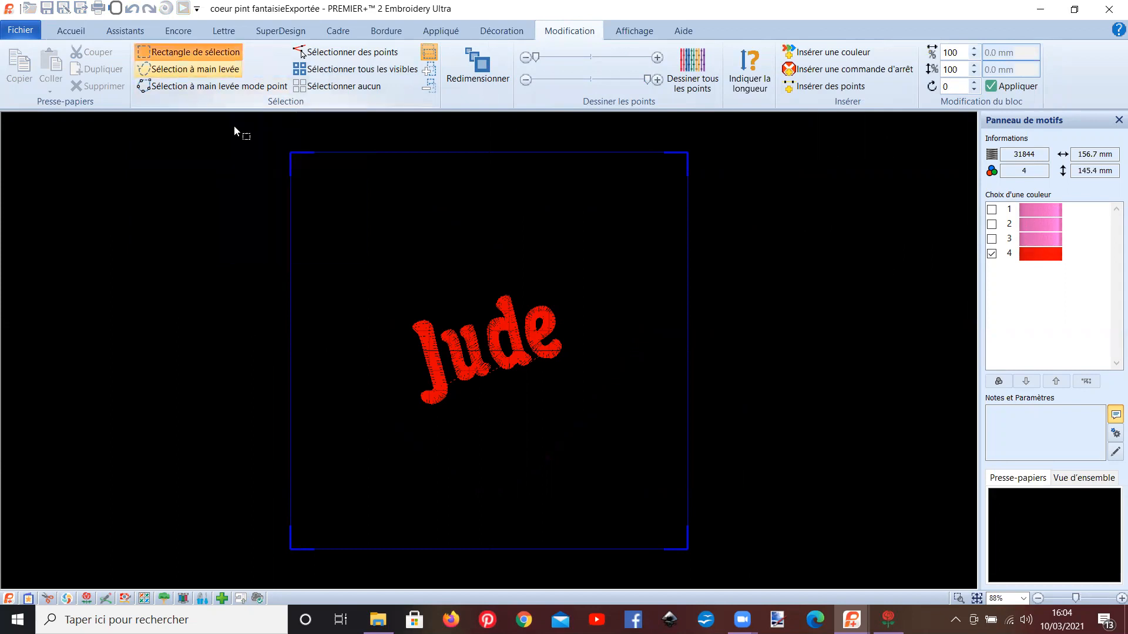
pyautogui.moveTo(374, 284); pyautogui.dragTo(603, 432)
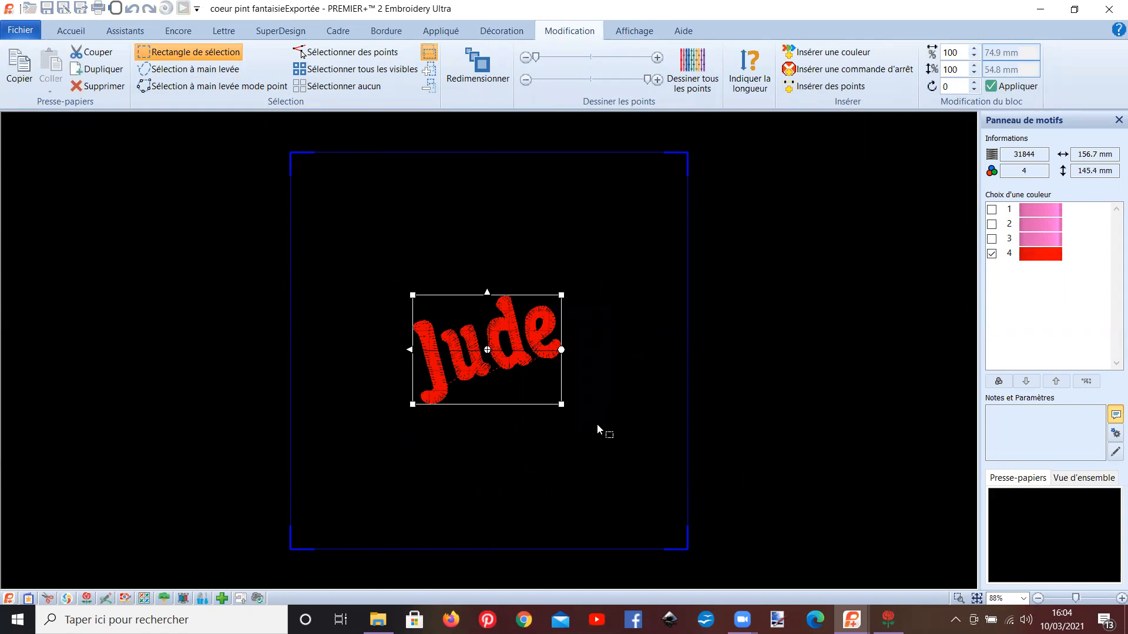
pyautogui.press('Delete')
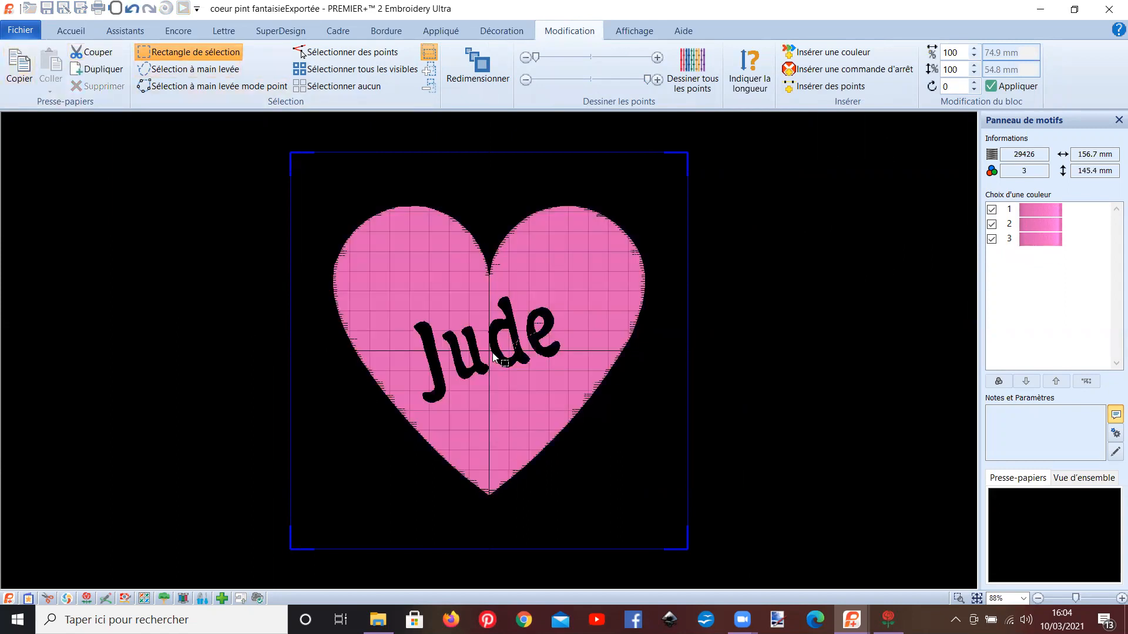
pyautogui.click(72, 33)
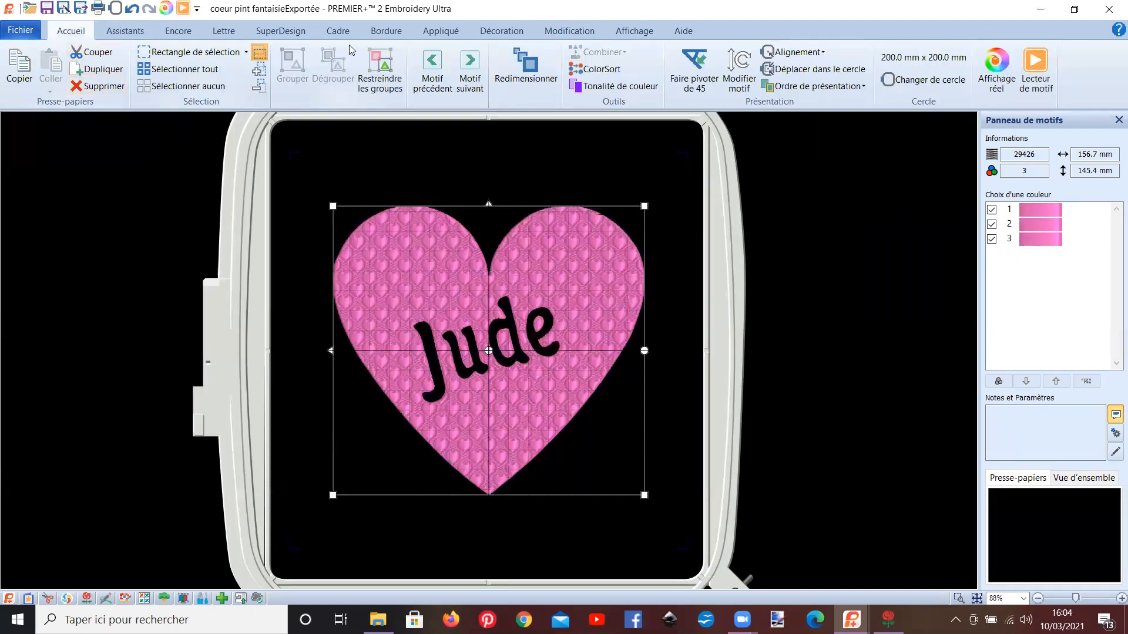
# - Select the red five-petal flower with the white centre from the Fleurs 1 SuperDesign category
pyautogui.click(289, 35)
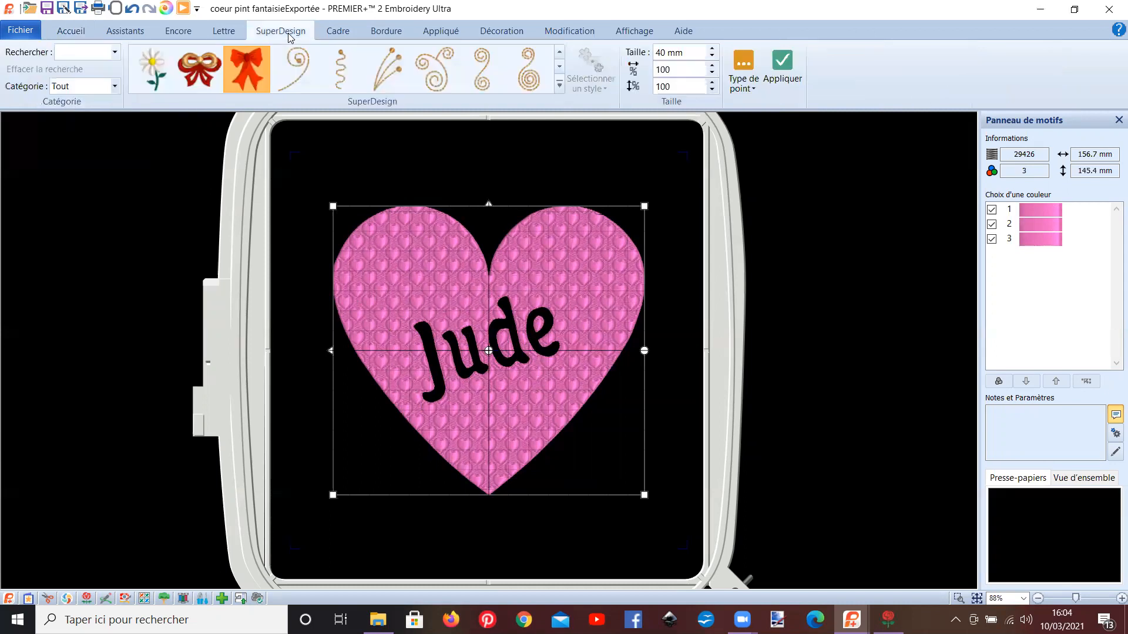
pyautogui.click(559, 85)
pyautogui.scroll(-10, 296, 176)
pyautogui.scroll(7, 296, 176)
pyautogui.scroll(10, 296, 176)
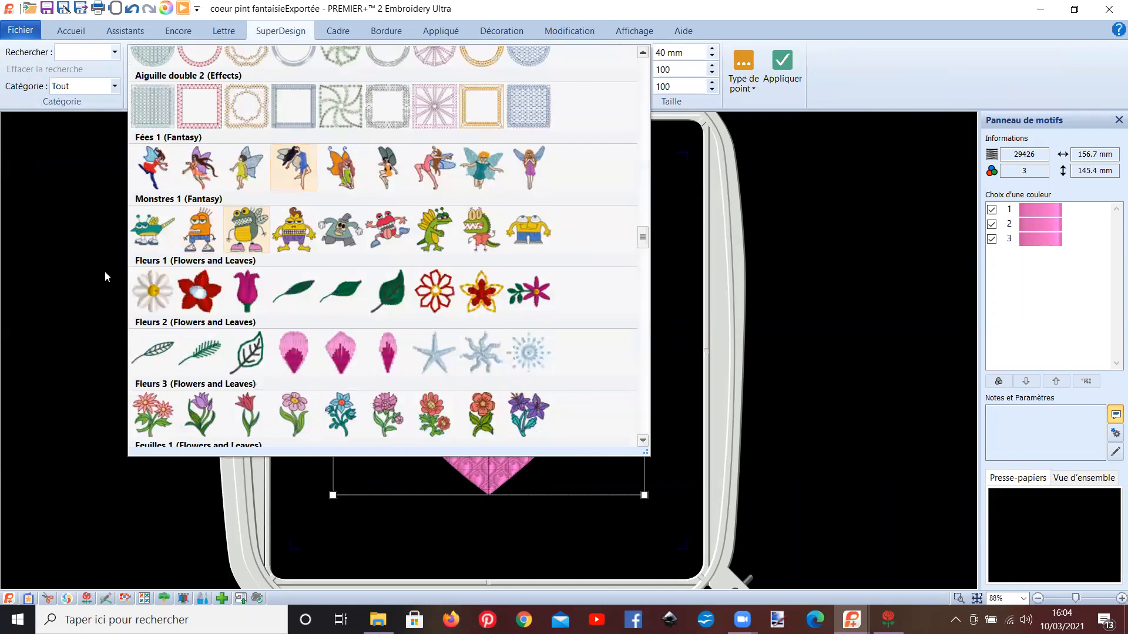
pyautogui.click(199, 292)
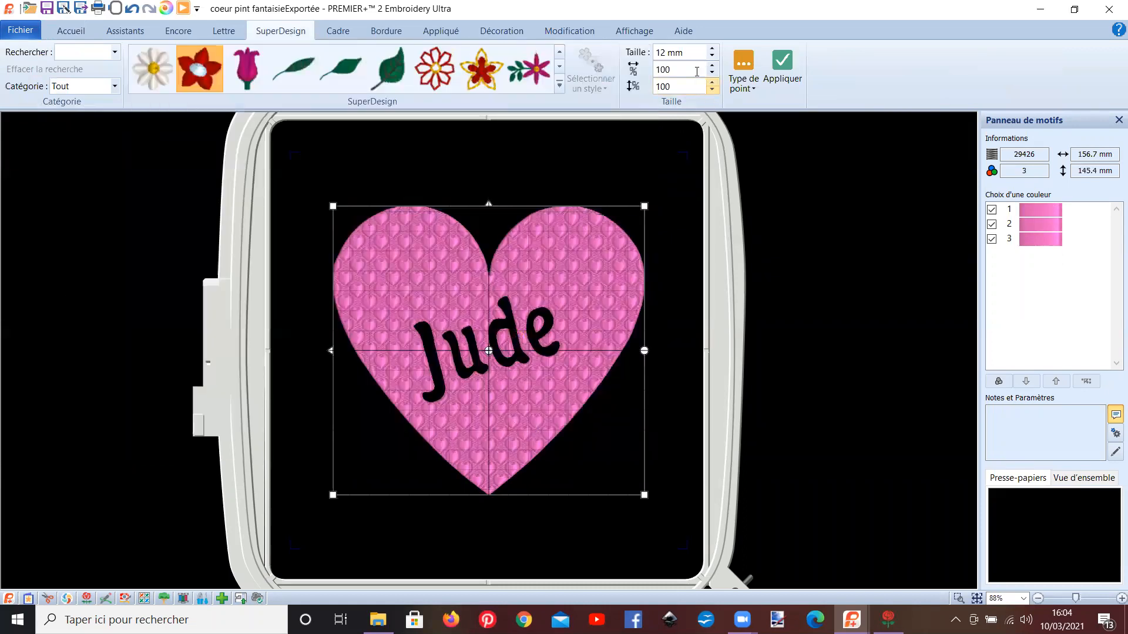
# - Add the flower at a size of 30 mm and place it, slightly rotated, in the heart's upper-left lobe
pyautogui.click(713, 49)
pyautogui.click(713, 50)
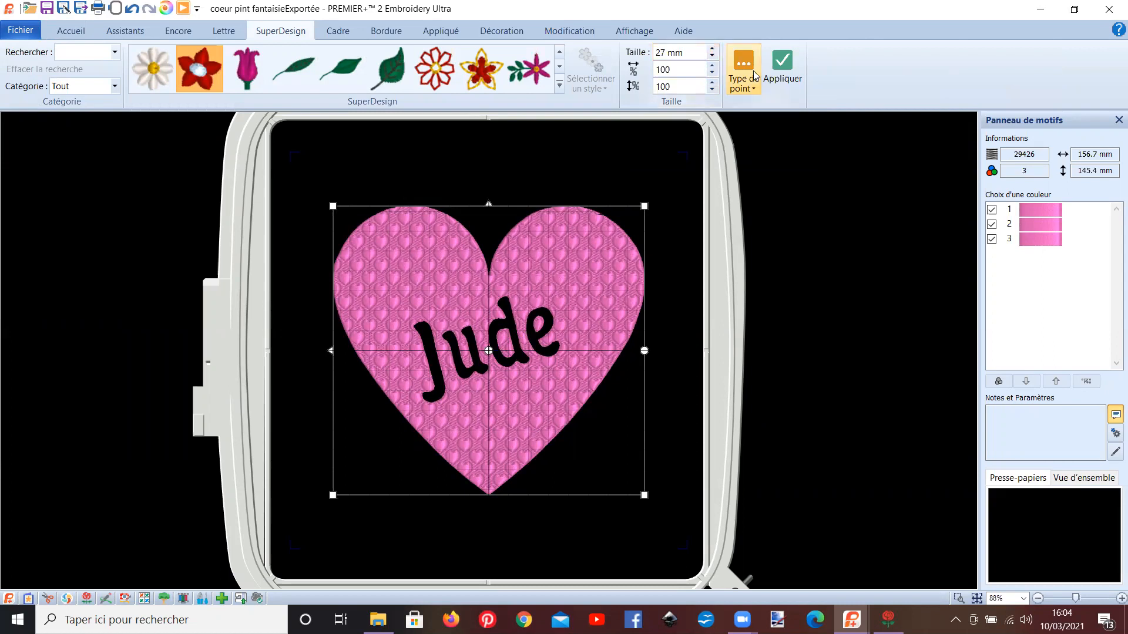
pyautogui.click(713, 49)
pyautogui.click(713, 50)
pyautogui.click(713, 49)
pyautogui.click(782, 60)
pyautogui.moveTo(495, 347); pyautogui.dragTo(432, 263)
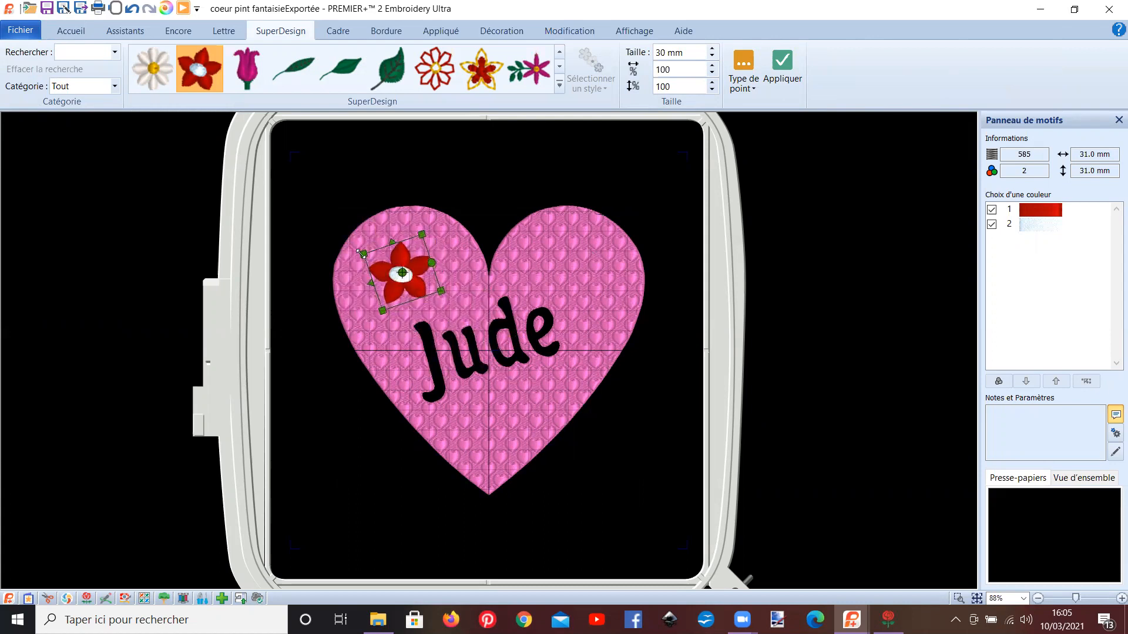
# - Combine the flower and the heart into one embroidery with Combine All
pyautogui.click(69, 32)
pyautogui.click(604, 53)
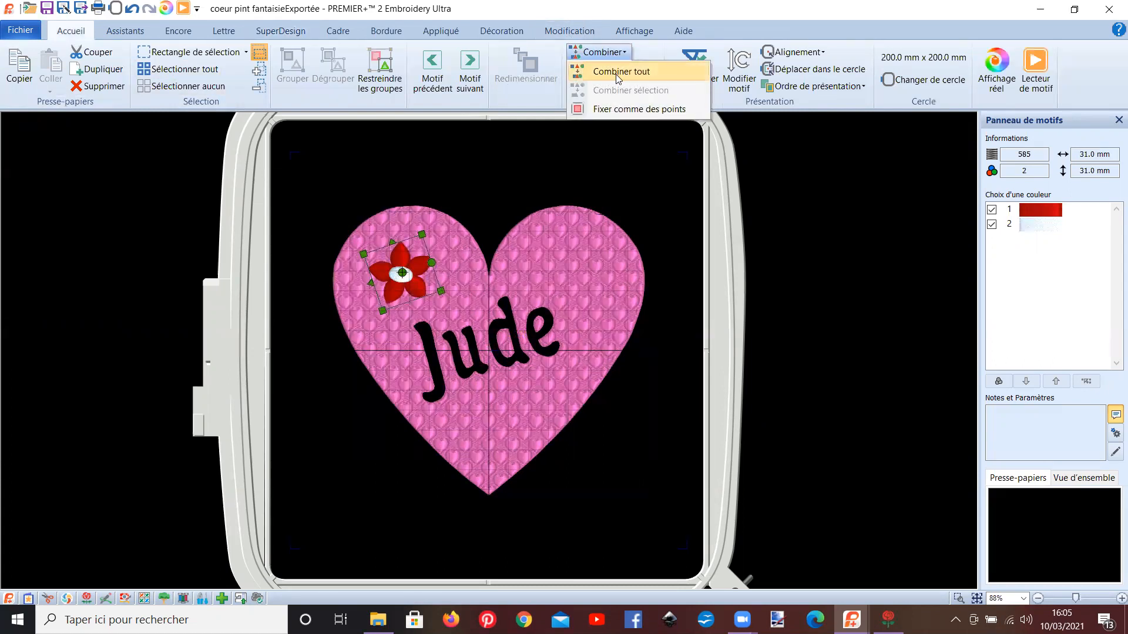
pyautogui.click(618, 76)
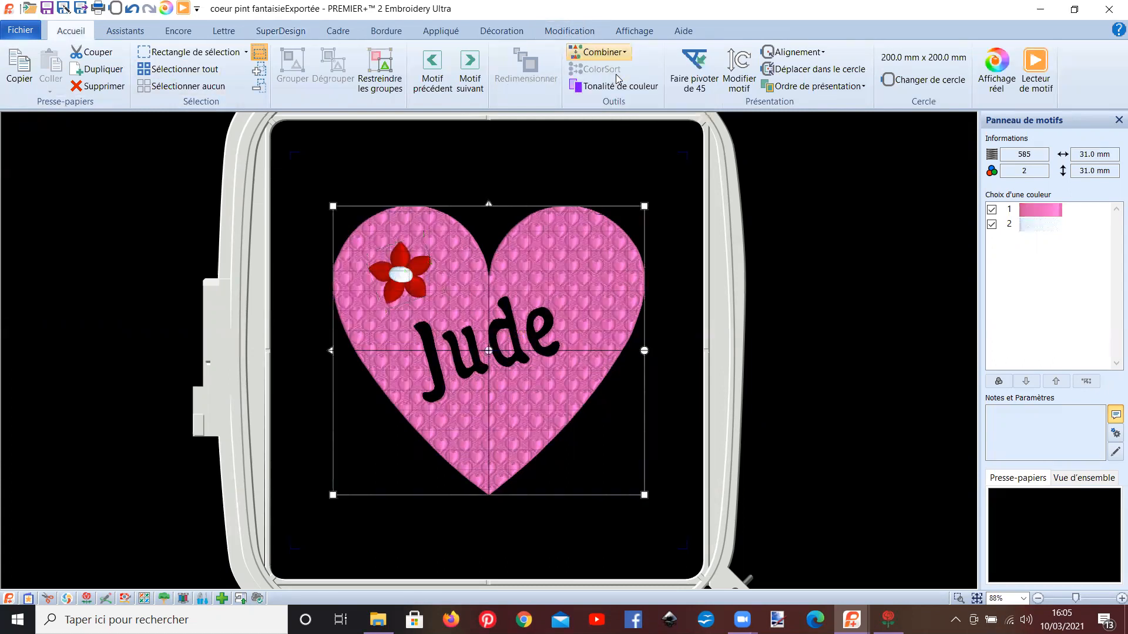
# - Hide pink colours 1 to 3 and delete the flower's red and white stitches to leave a flower-shaped cut-out
pyautogui.click(569, 30)
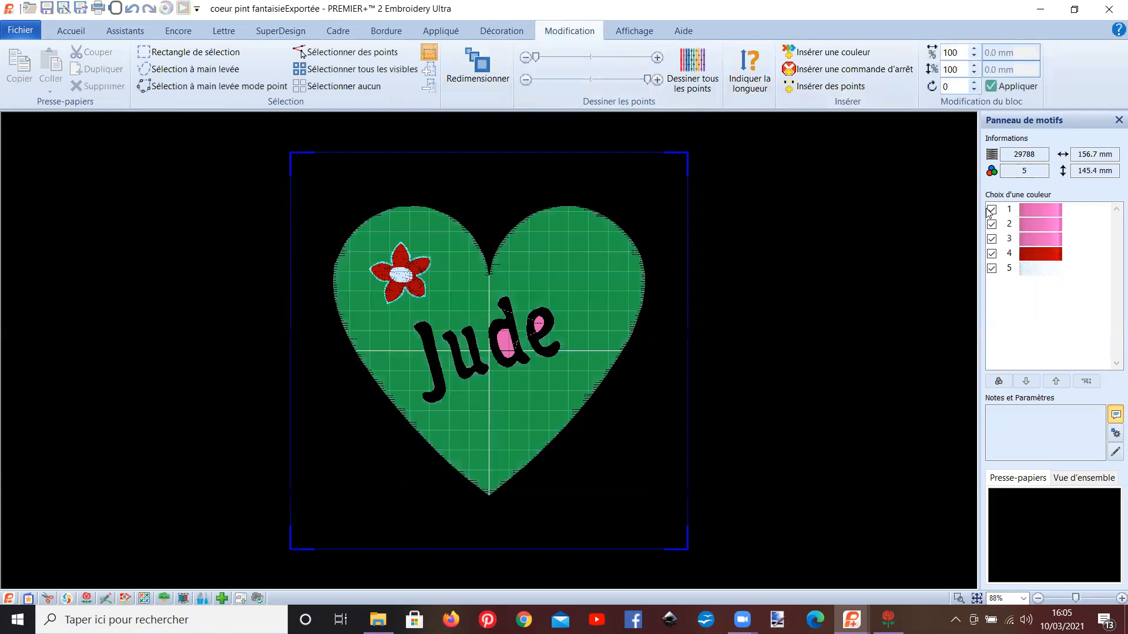
pyautogui.click(991, 210)
pyautogui.click(991, 224)
pyautogui.click(991, 239)
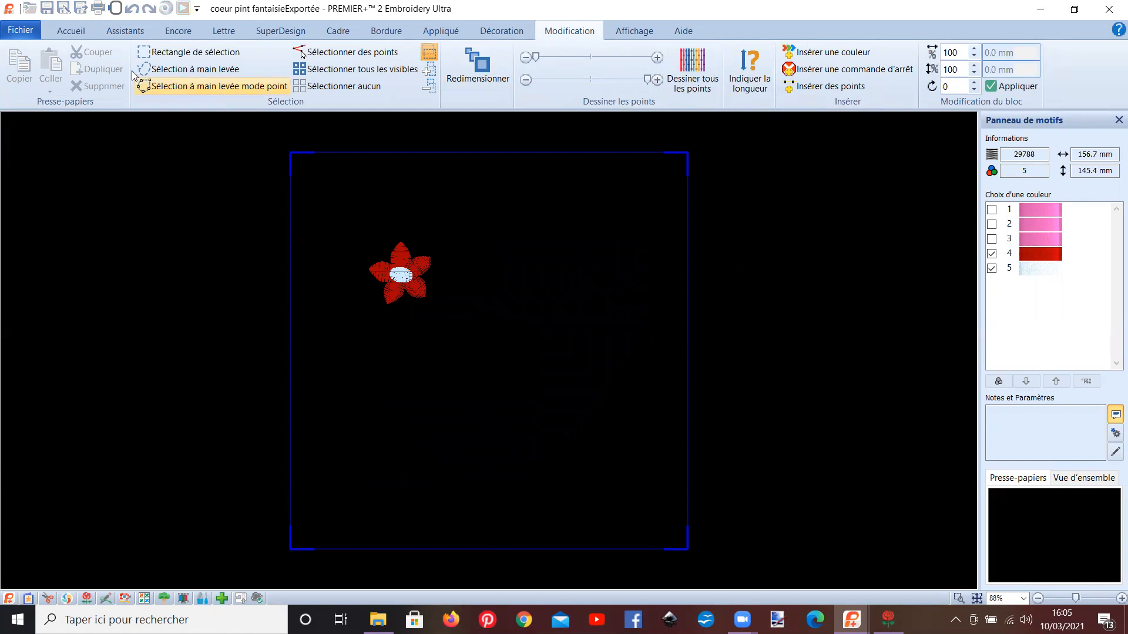
pyautogui.click(176, 52)
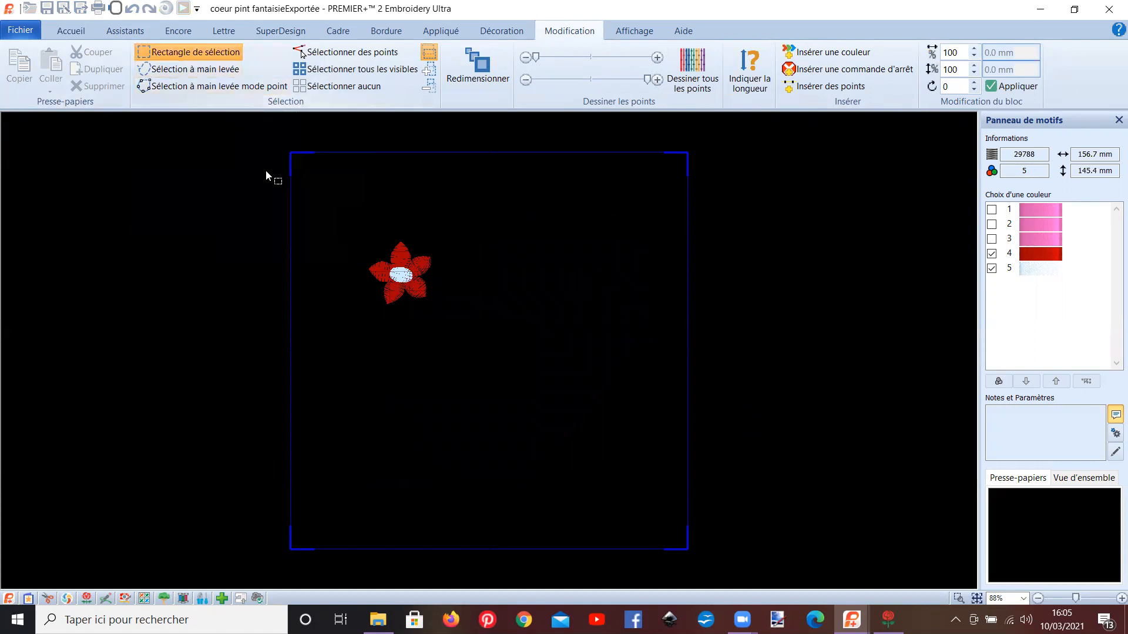
pyautogui.moveTo(331, 212); pyautogui.dragTo(499, 327)
pyautogui.press('Delete')
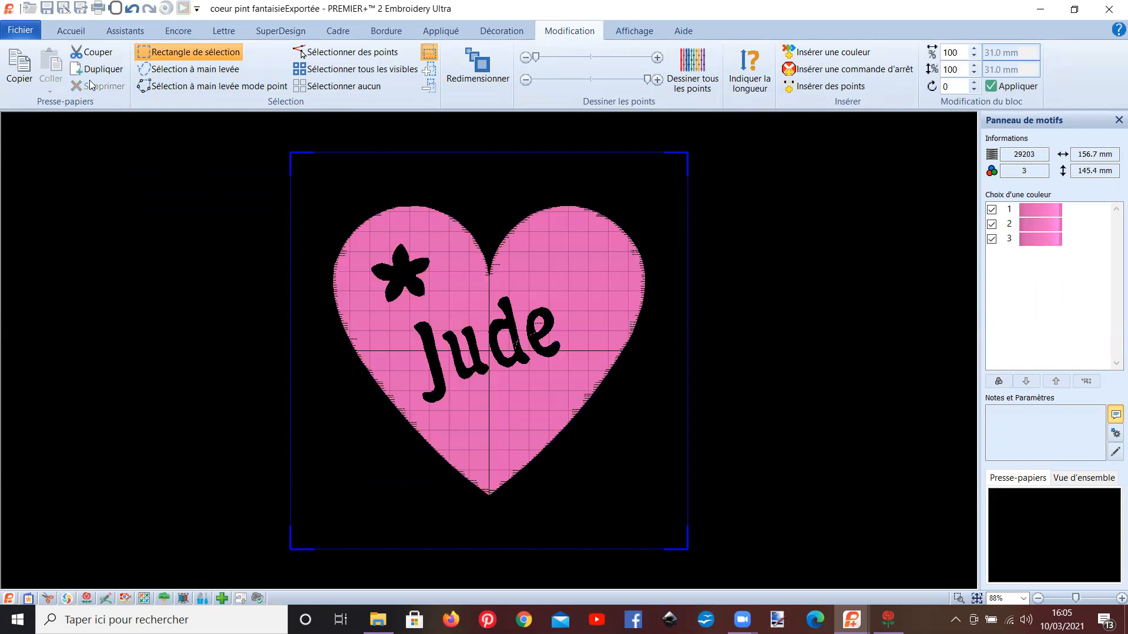
pyautogui.click(77, 34)
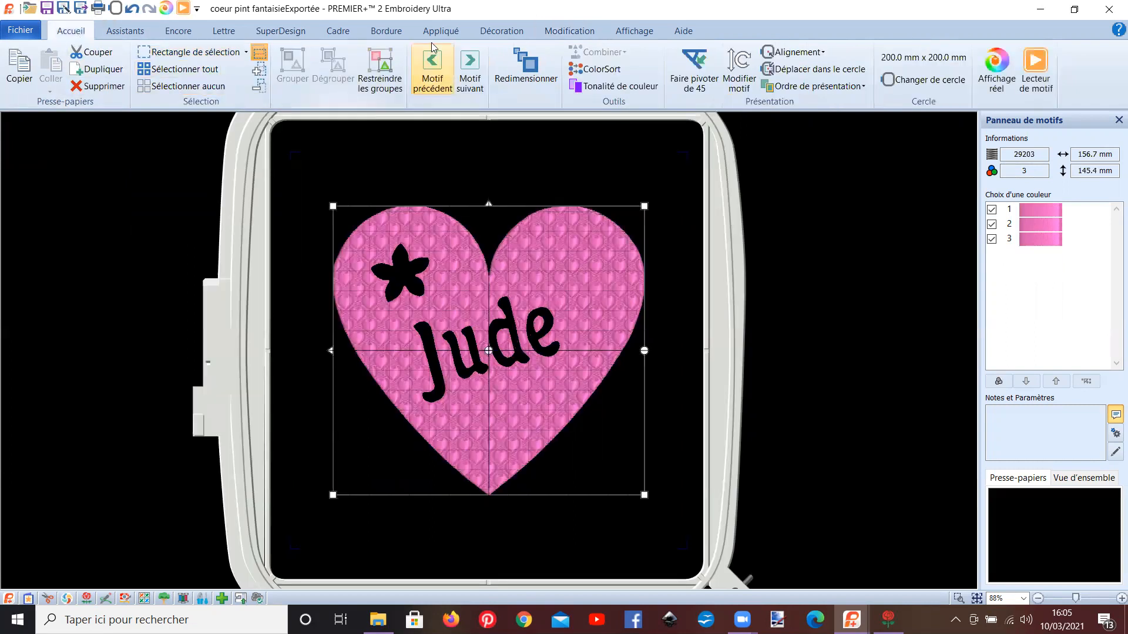
# - Choose the red ribbon bow from the Couronne 2 (Wreath) SuperDesign category
pyautogui.click(281, 31)
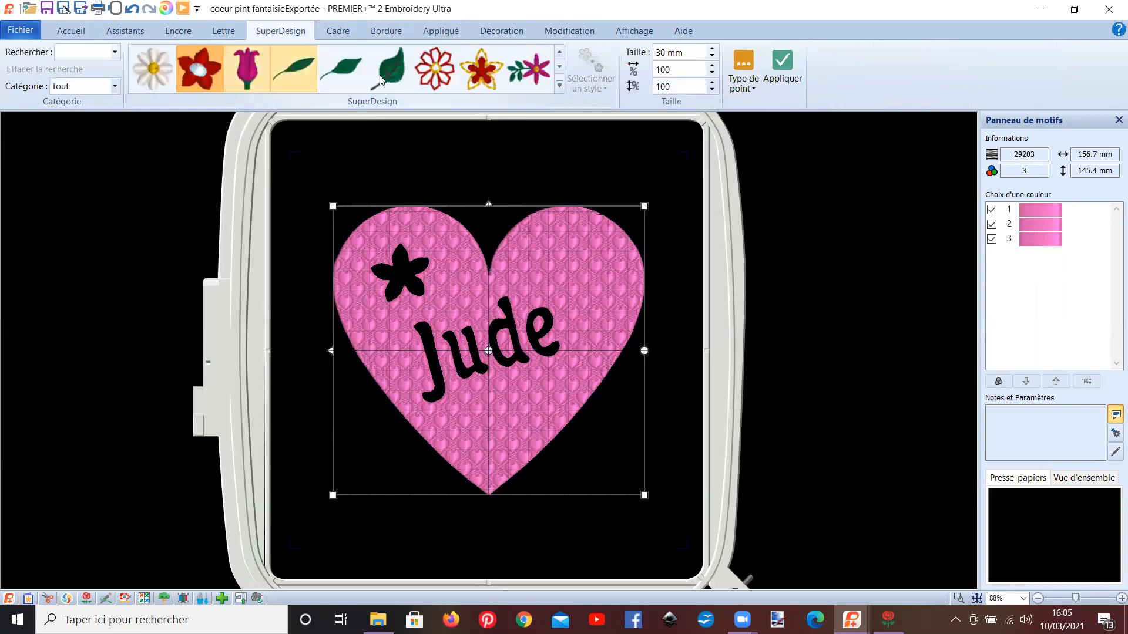
pyautogui.click(559, 87)
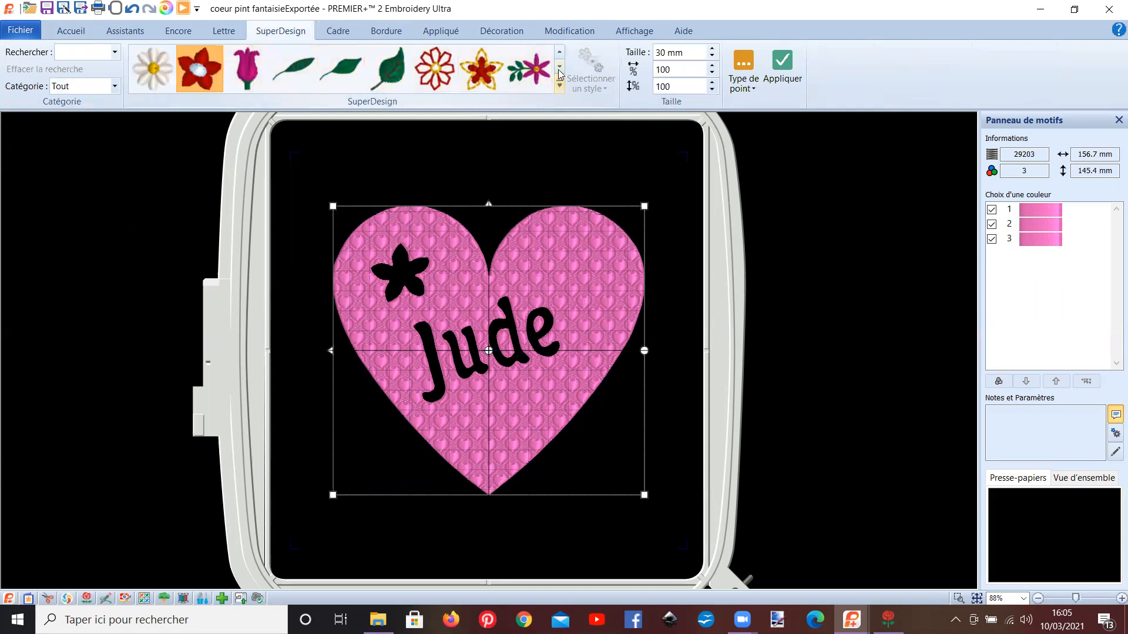
pyautogui.scroll(-20, 406, 198)
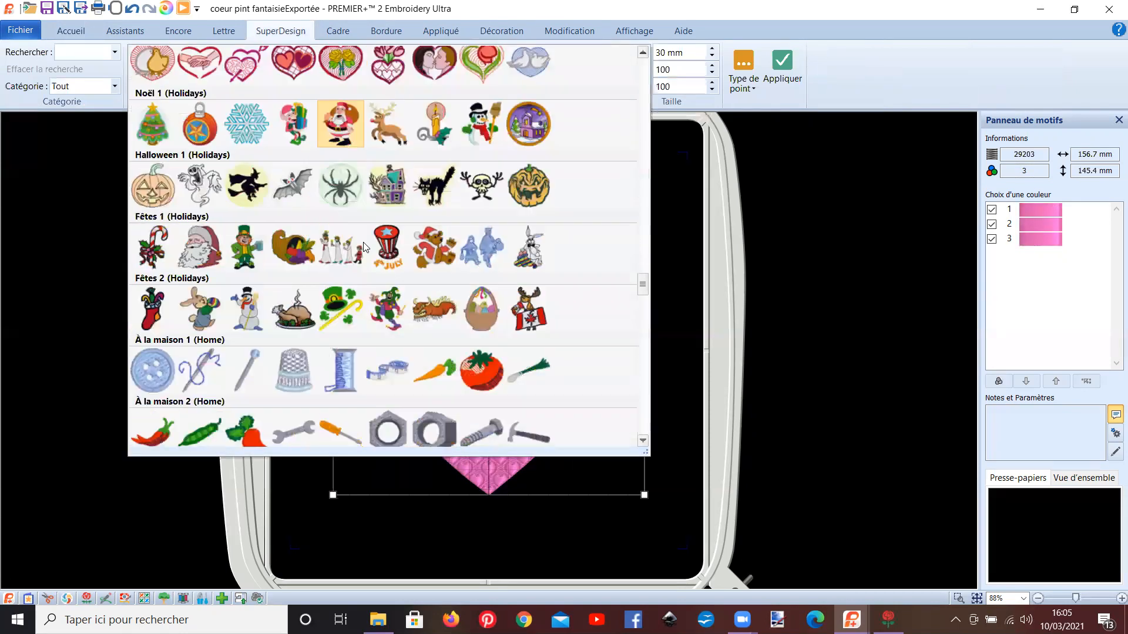
pyautogui.scroll(-2, 360, 254)
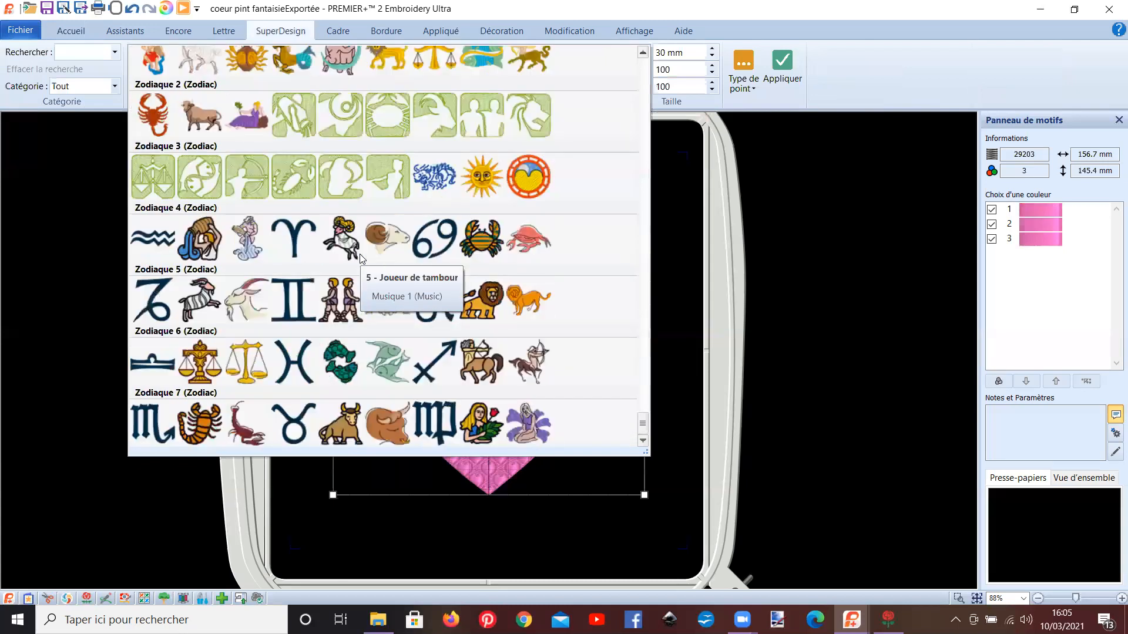
pyautogui.scroll(7, 360, 253)
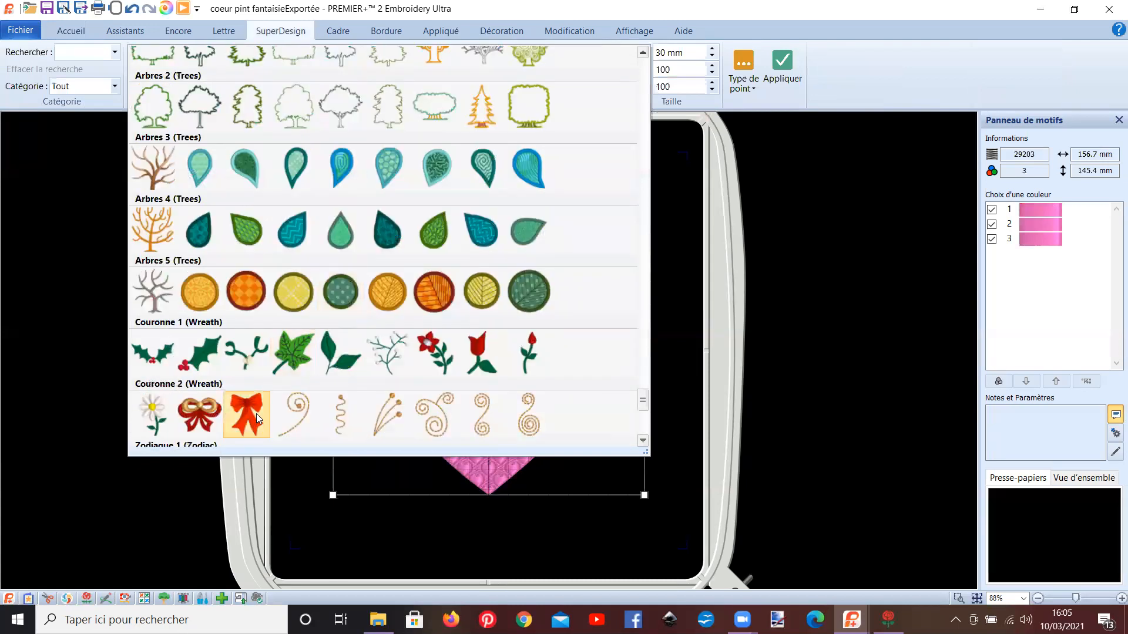
pyautogui.click(215, 457)
# - Add the bow at a size of 37 mm and place it below the name, near the heart's point
pyautogui.click(712, 49)
pyautogui.click(713, 49)
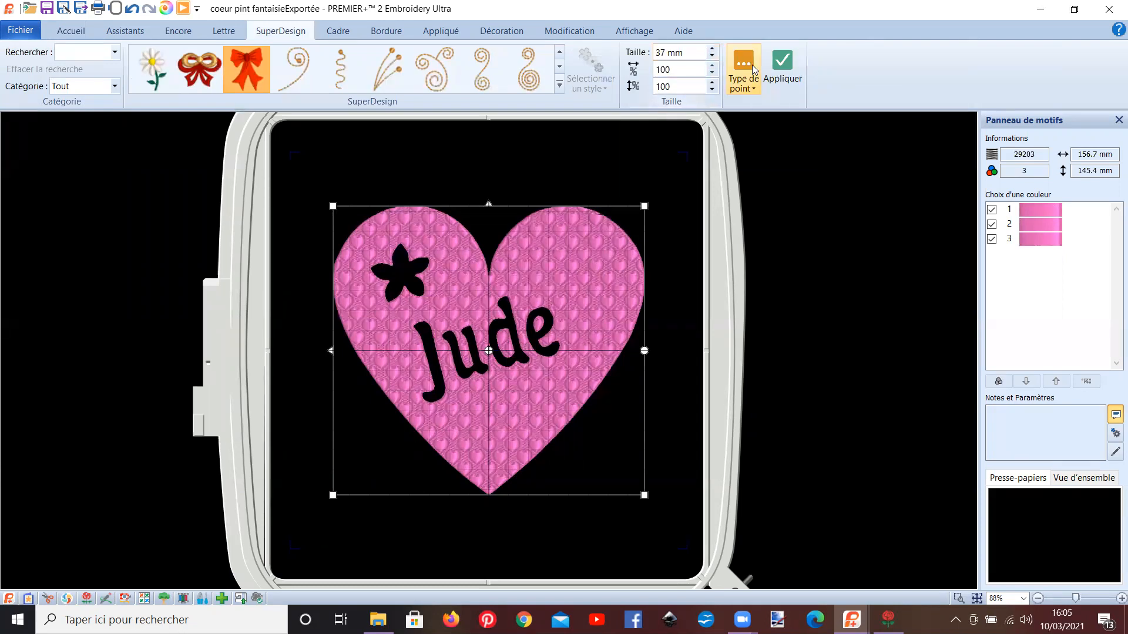
pyautogui.click(781, 59)
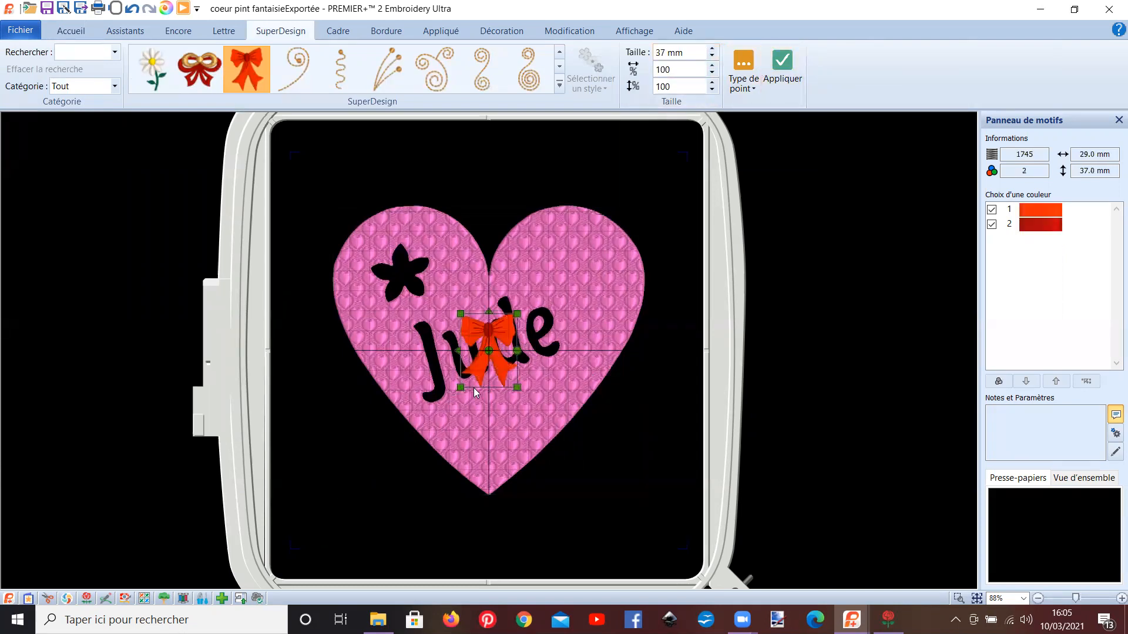
pyautogui.moveTo(468, 381); pyautogui.dragTo(470, 453)
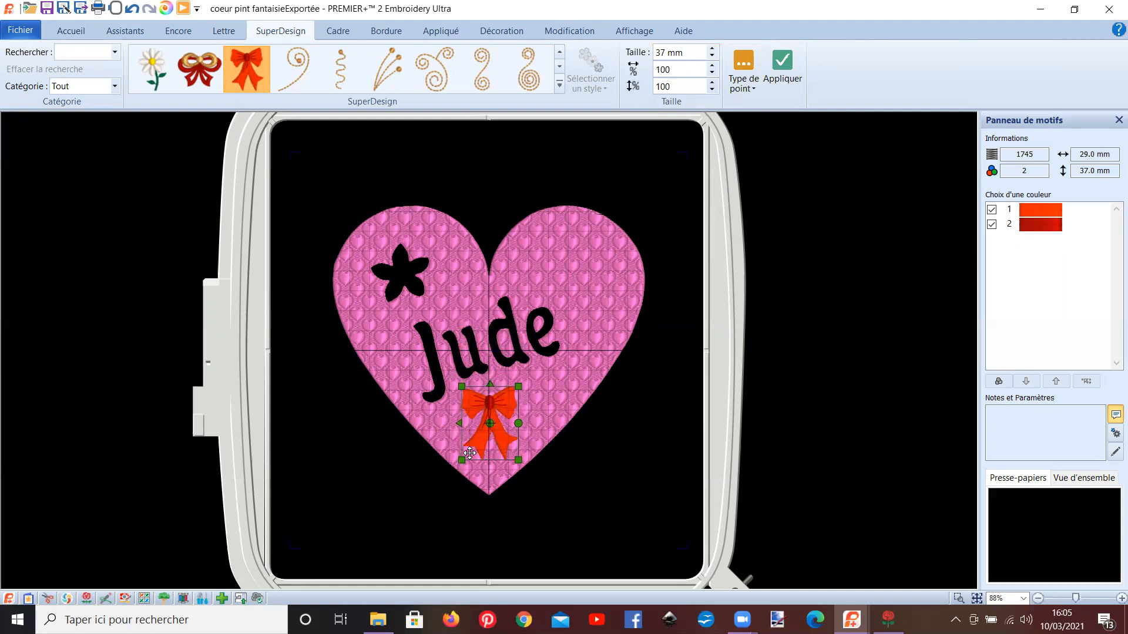
# - Rotate the bow slightly counter-clockwise and combine it with the heart using Combine All
pyautogui.moveTo(514, 424); pyautogui.dragTo(516, 412)
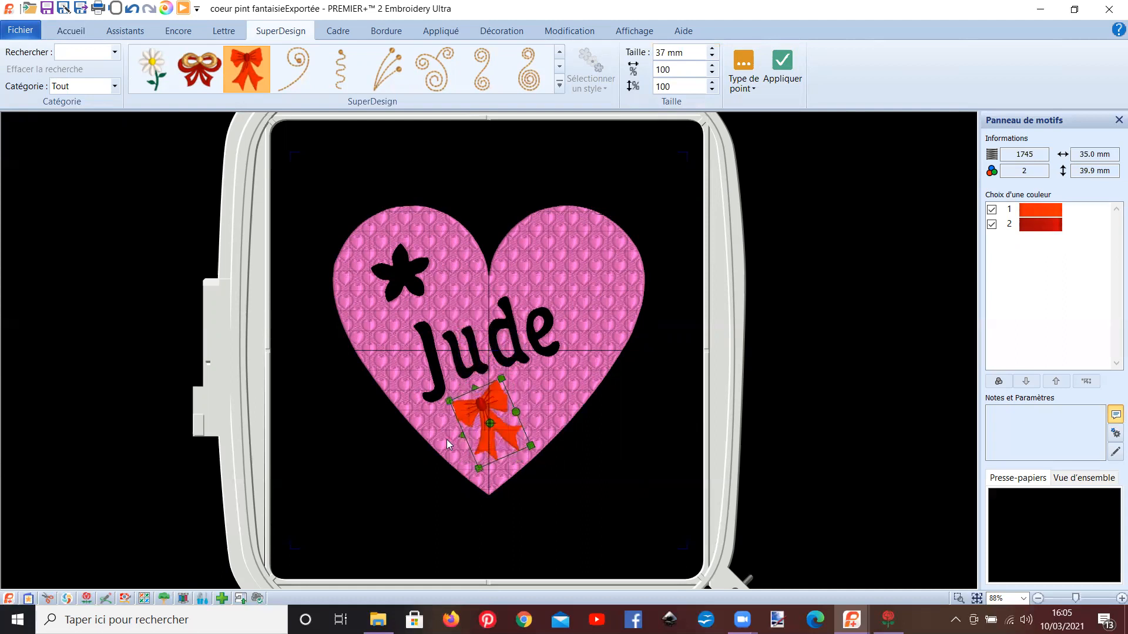
pyautogui.click(71, 31)
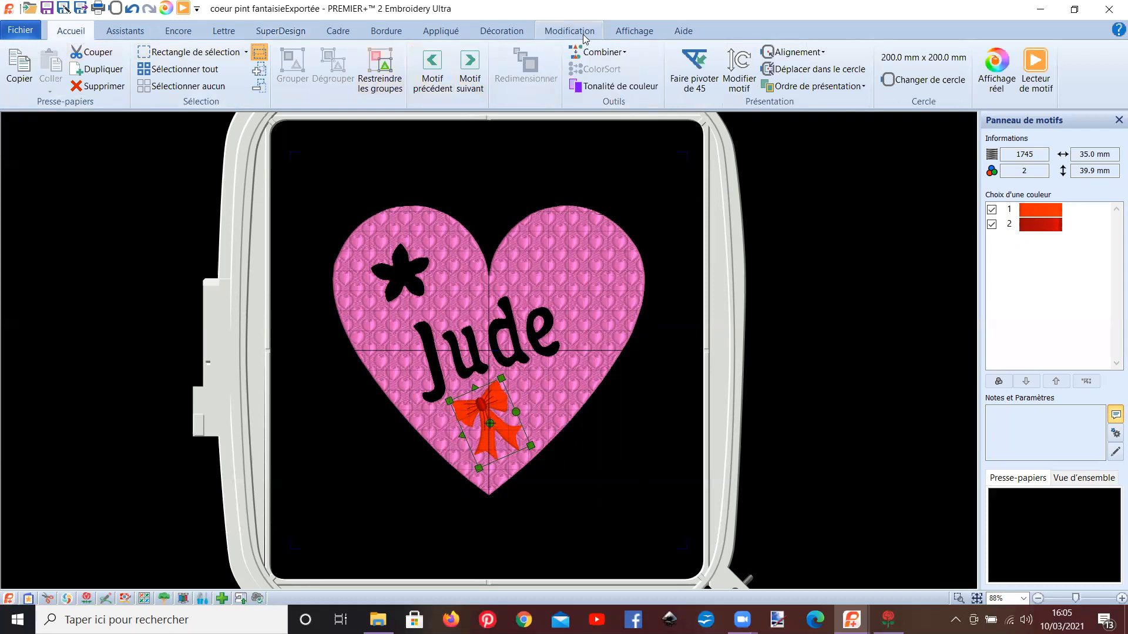
pyautogui.click(600, 52)
pyautogui.click(600, 71)
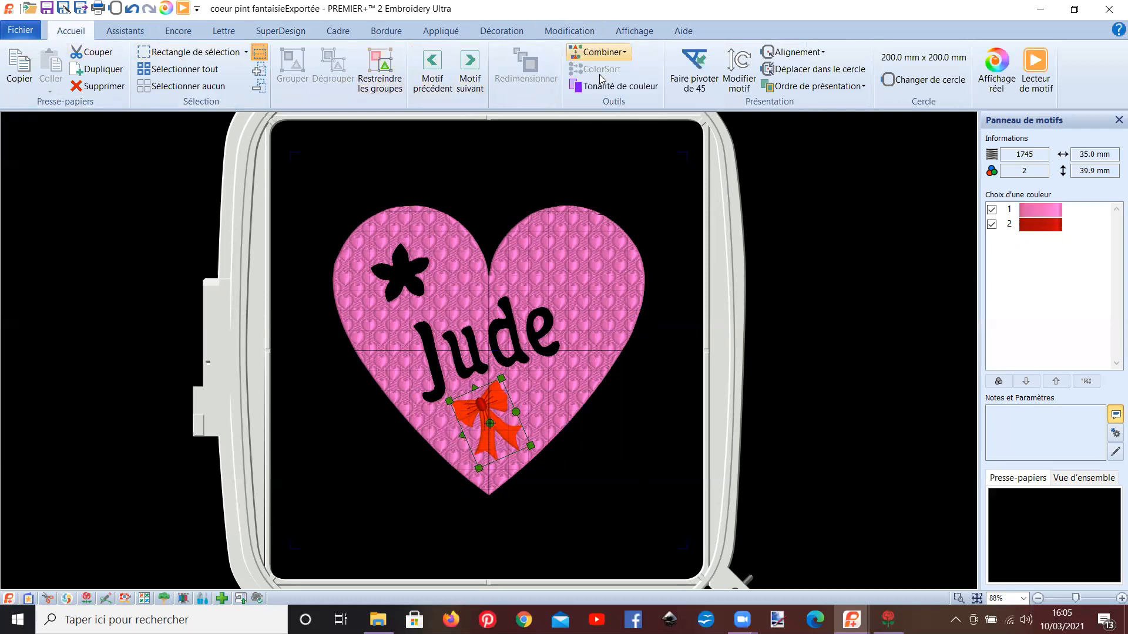
# - Hide pink colours 1 to 3 and delete all of the bow's orange and dark red stitches
pyautogui.click(587, 31)
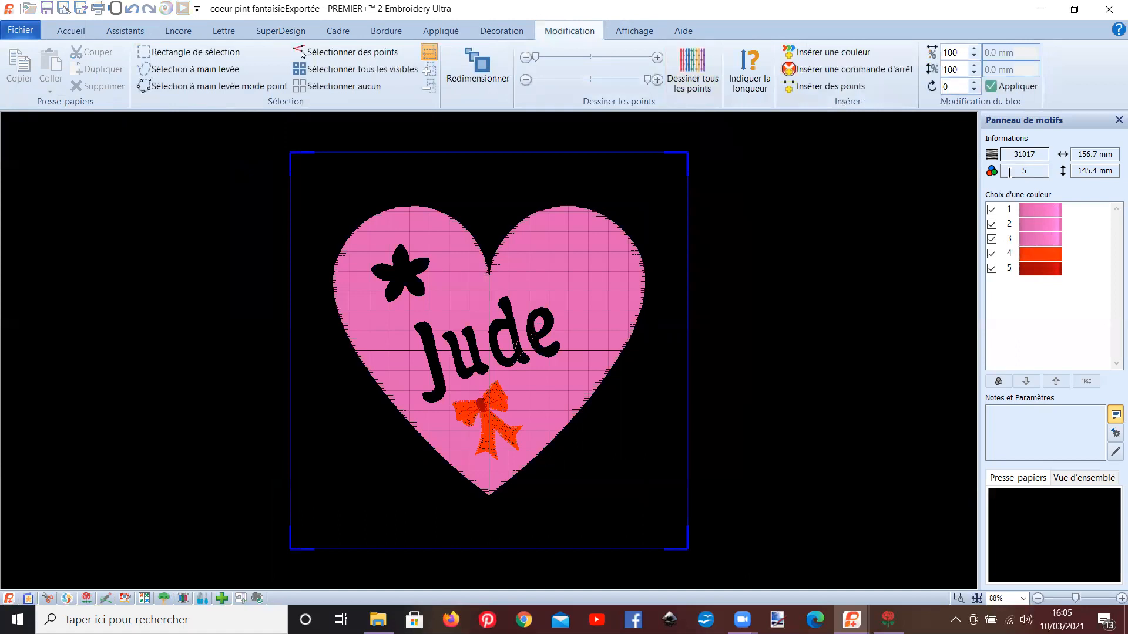
pyautogui.click(991, 211)
pyautogui.click(992, 224)
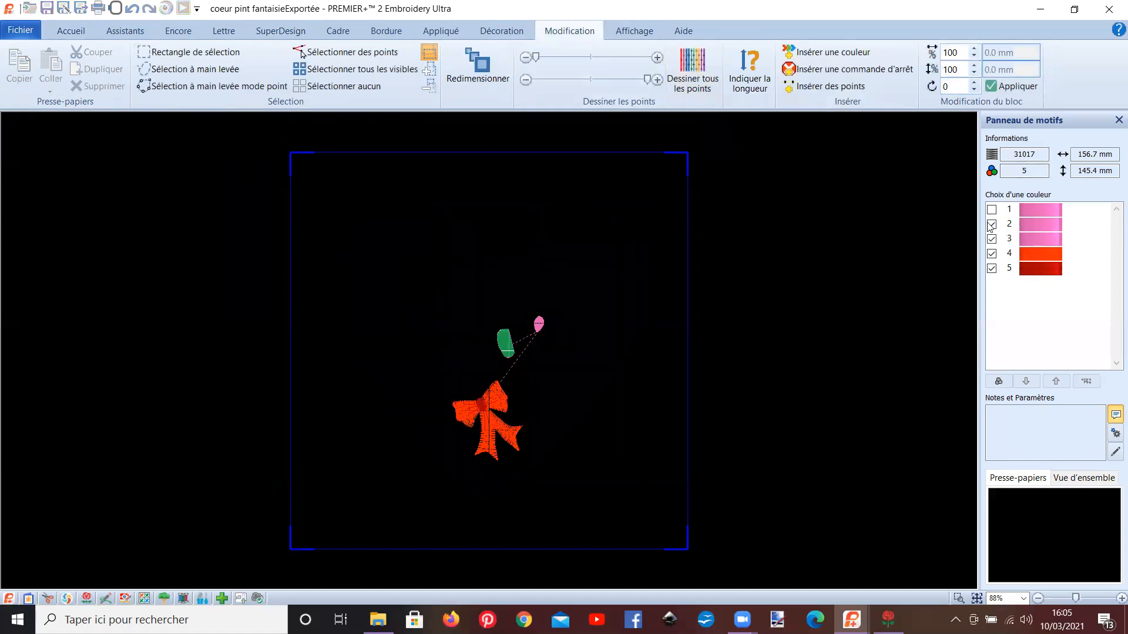
pyautogui.click(991, 239)
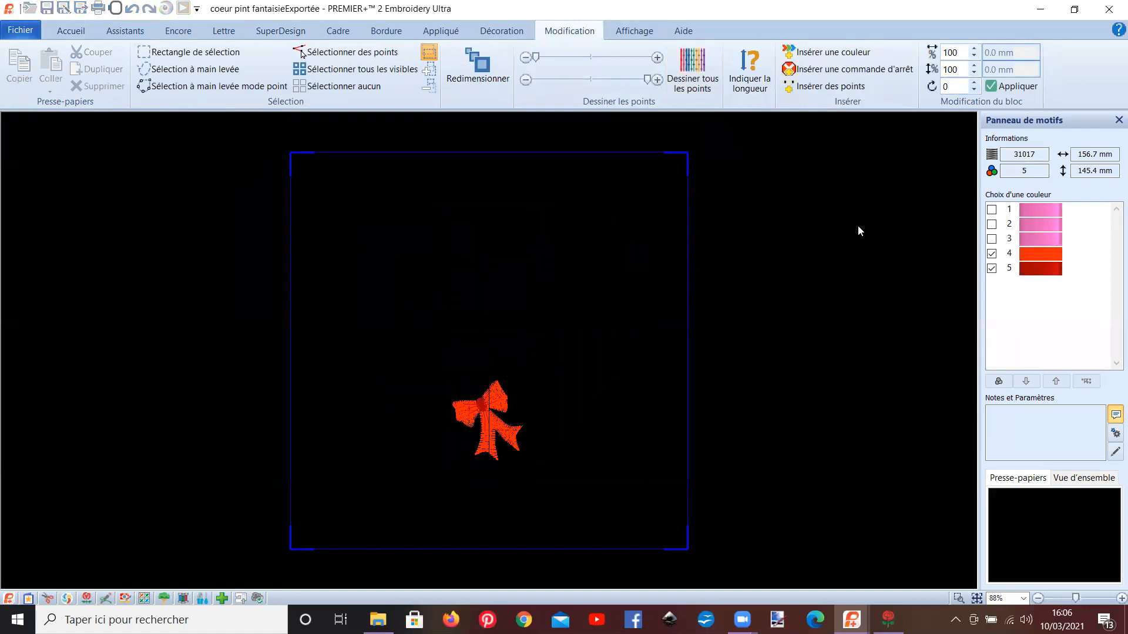
pyautogui.click(214, 54)
pyautogui.moveTo(419, 351); pyautogui.dragTo(589, 496)
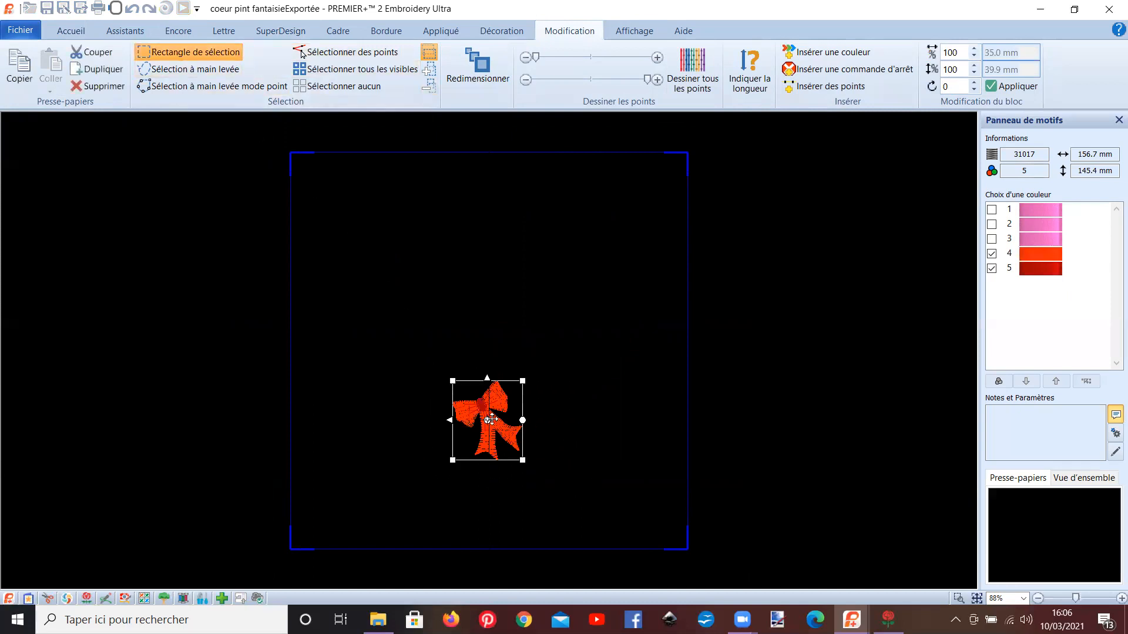
pyautogui.press('Delete')
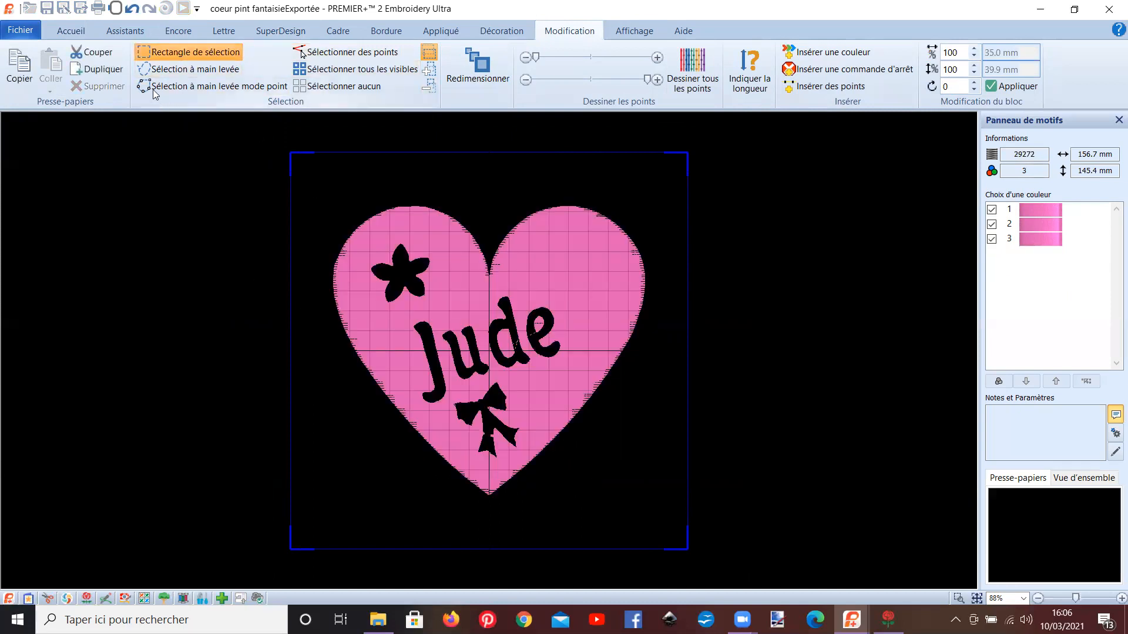
# - Undo the bow cut-out back to the separate, unrotated bow on the heart
pyautogui.click(75, 31)
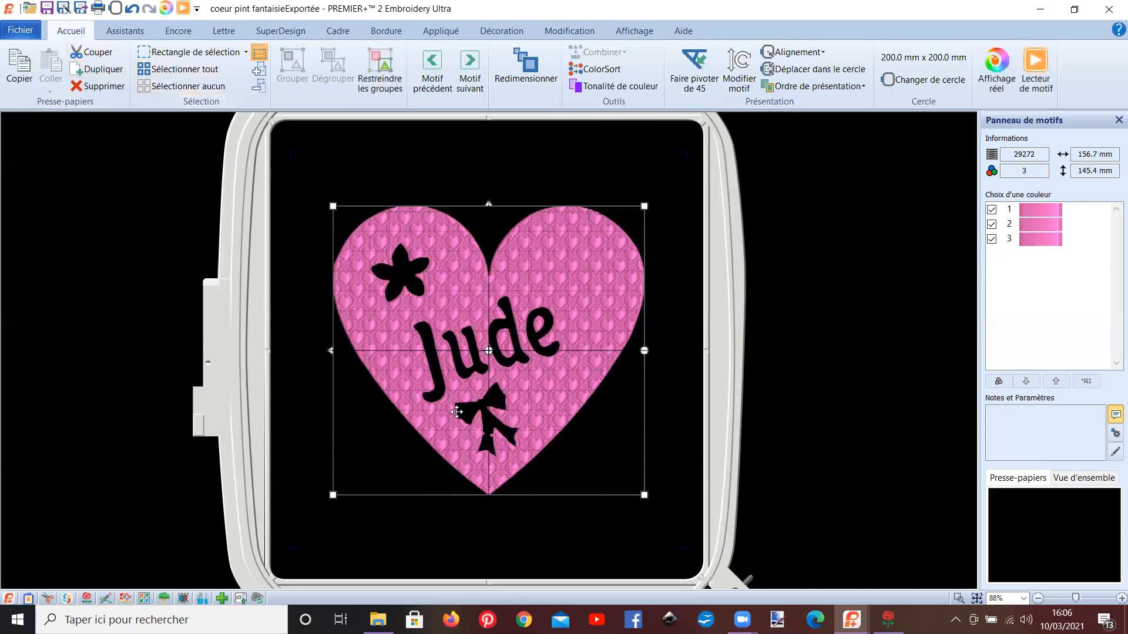
pyautogui.click(131, 9)
pyautogui.click(130, 9)
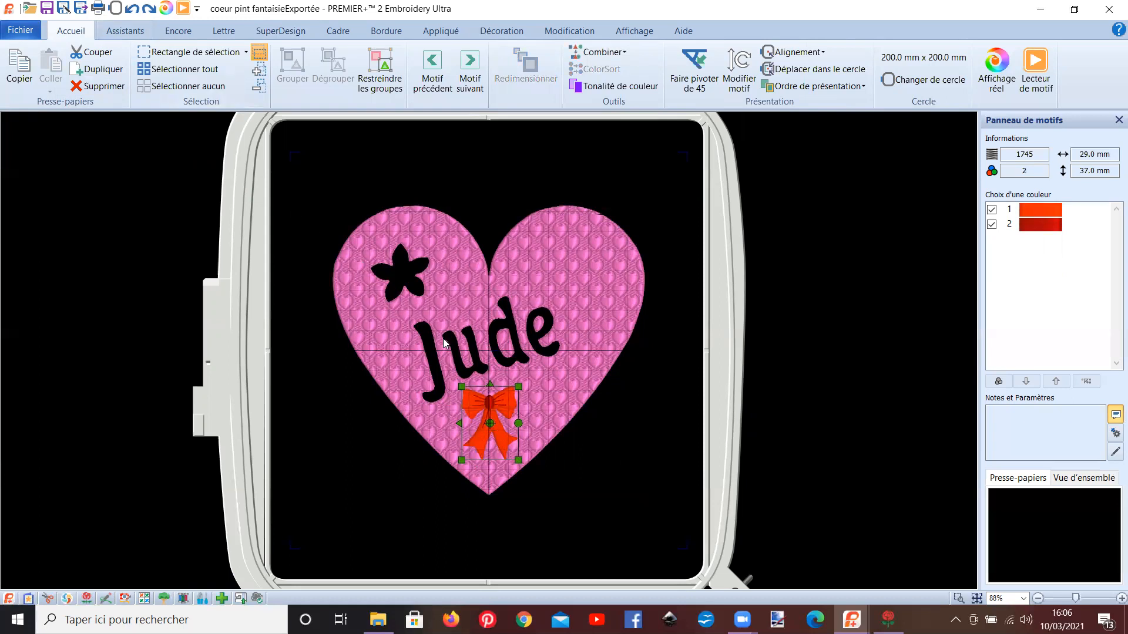
# - Tilt and enlarge the bow to about 40 x 45 mm below the name, and combine it with the heart using Combine All
pyautogui.moveTo(499, 427)
pyautogui.mouseDown()
pyautogui.moveTo(529, 407)
pyautogui.moveTo(494, 449)
pyautogui.moveTo(509, 424)
pyautogui.mouseUp()
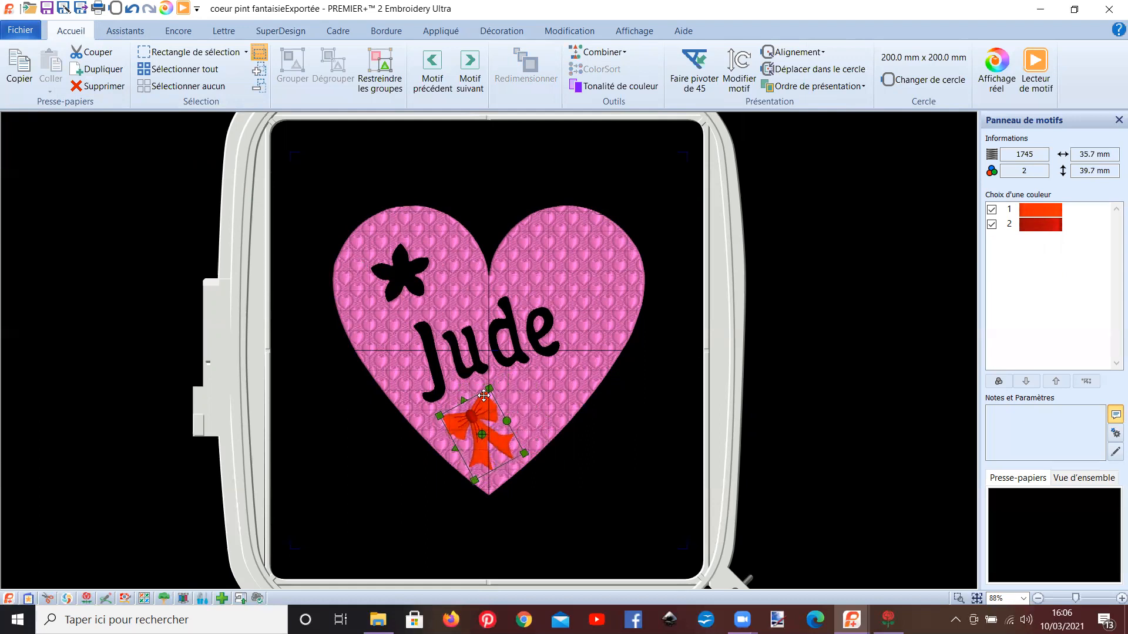
pyautogui.moveTo(487, 389); pyautogui.dragTo(498, 377)
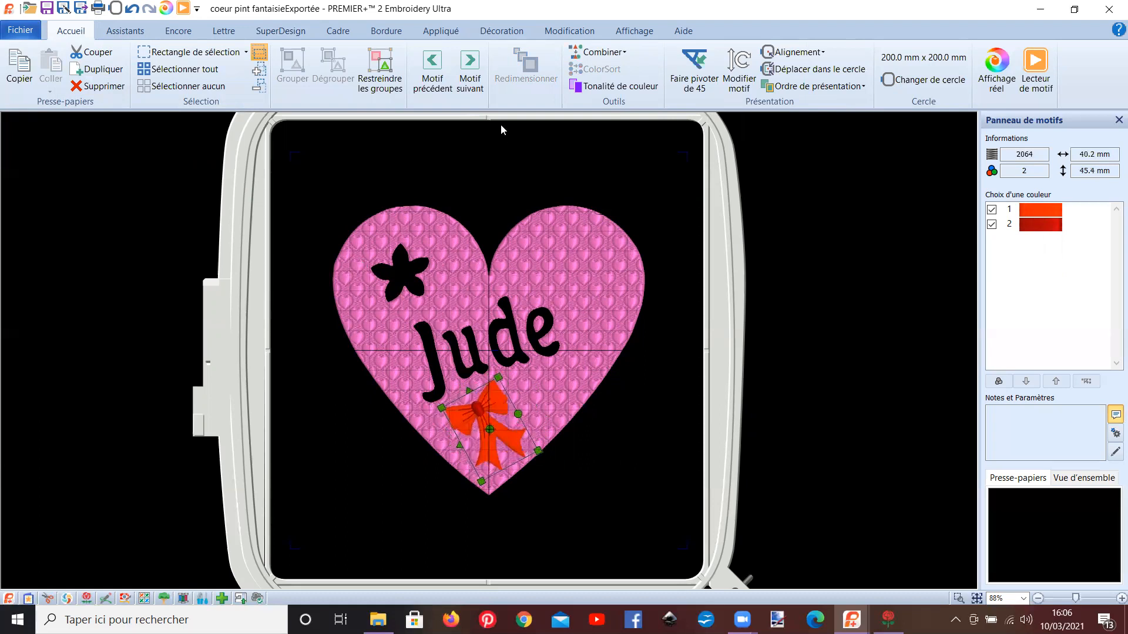
pyautogui.click(600, 52)
pyautogui.click(602, 72)
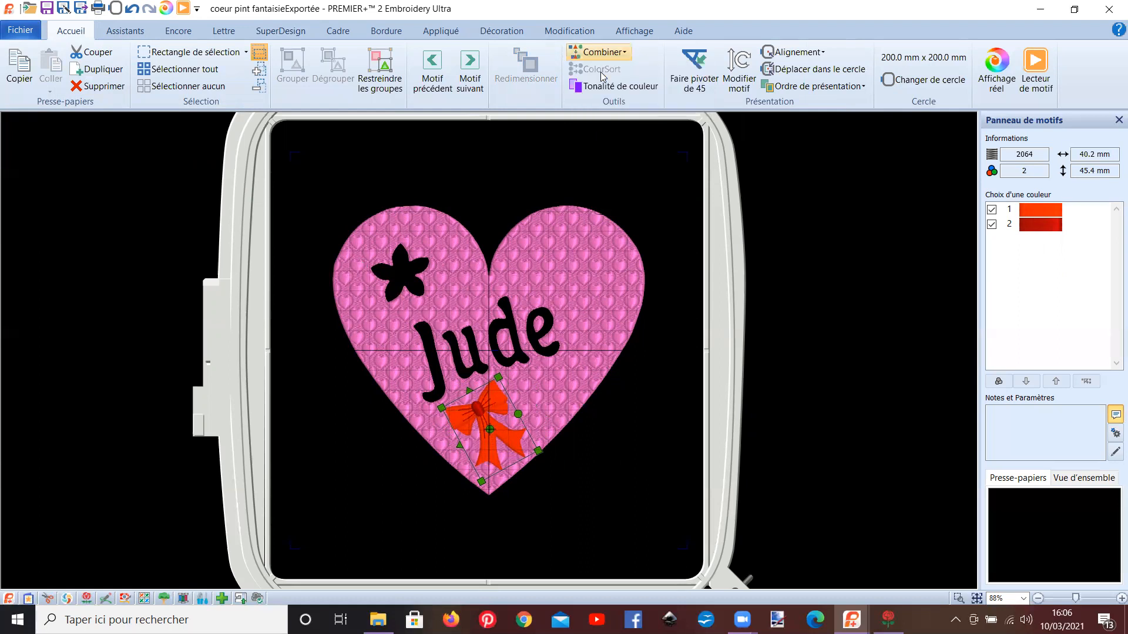
pyautogui.click(992, 212)
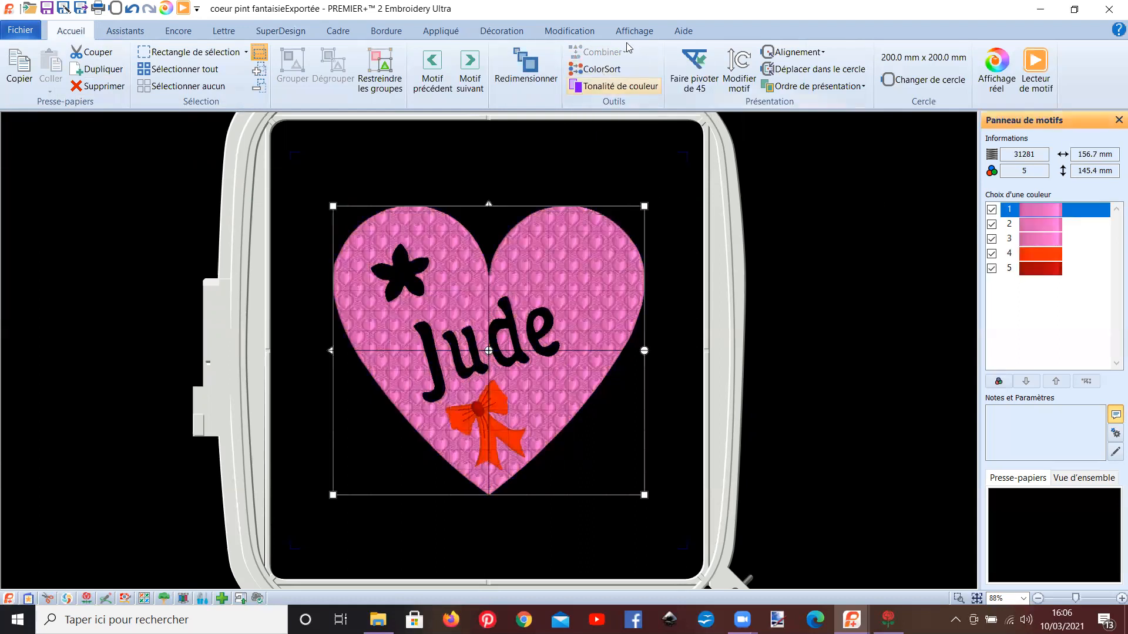
# - Isolate the enlarged bow by hiding pink colours 1 to 3, and delete its stitches to leave a bow-shaped cut-out
pyautogui.click(569, 30)
pyautogui.click(992, 210)
pyautogui.click(991, 224)
pyautogui.click(992, 239)
pyautogui.click(194, 52)
pyautogui.moveTo(541, 509); pyautogui.dragTo(601, 517)
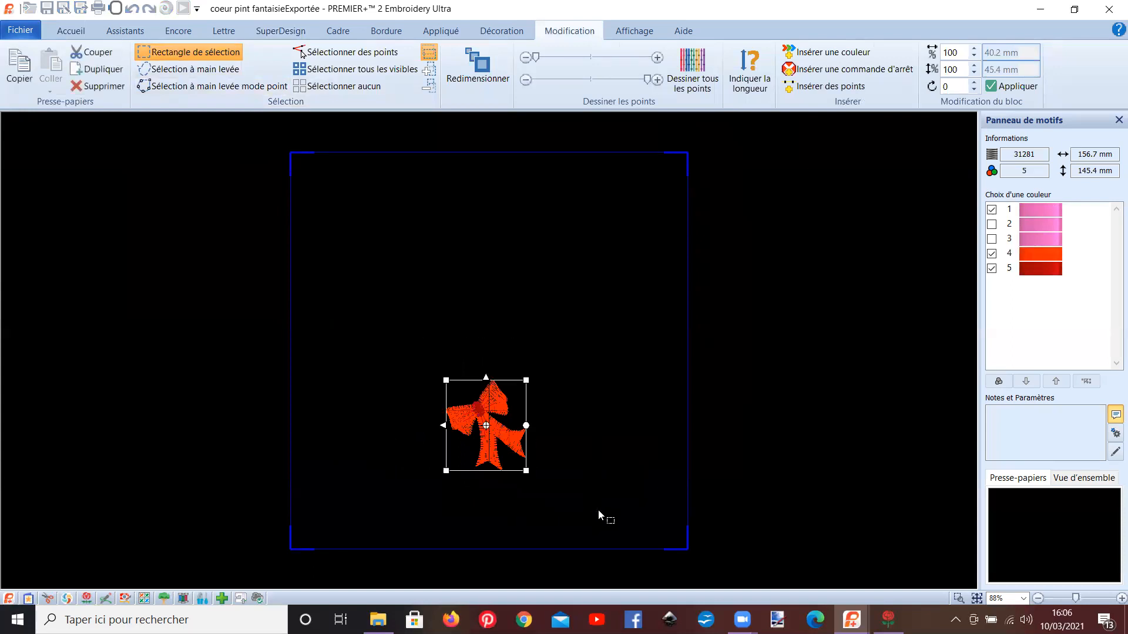
pyautogui.press('Delete')
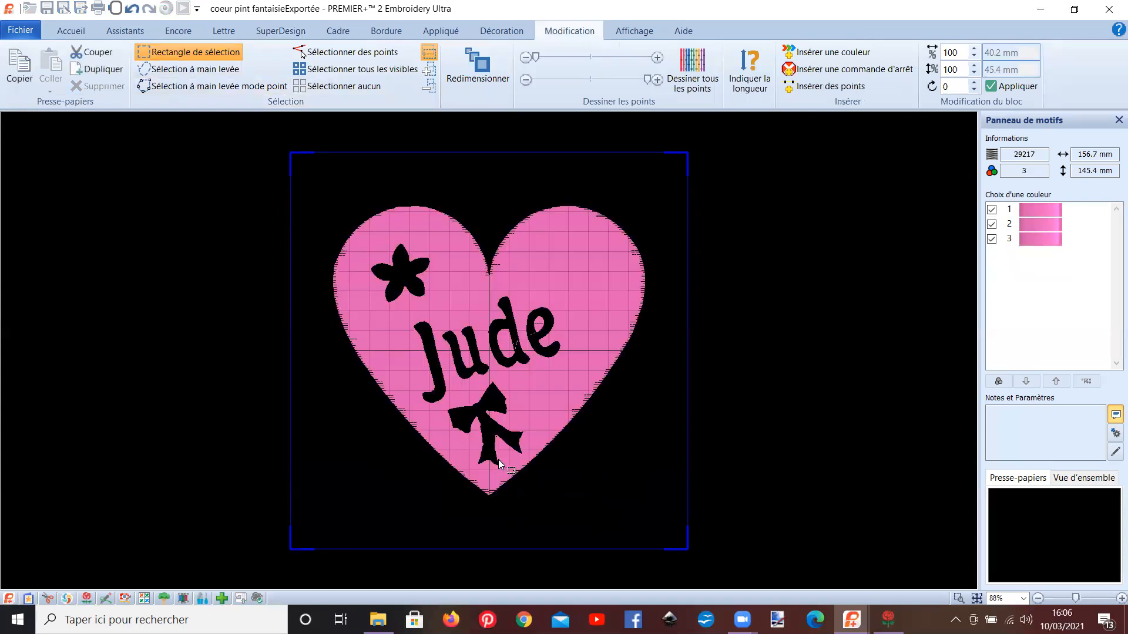
# - Check the heart with its flower, name and bow cut-outs in the Design Player
pyautogui.click(70, 29)
pyautogui.click(183, 11)
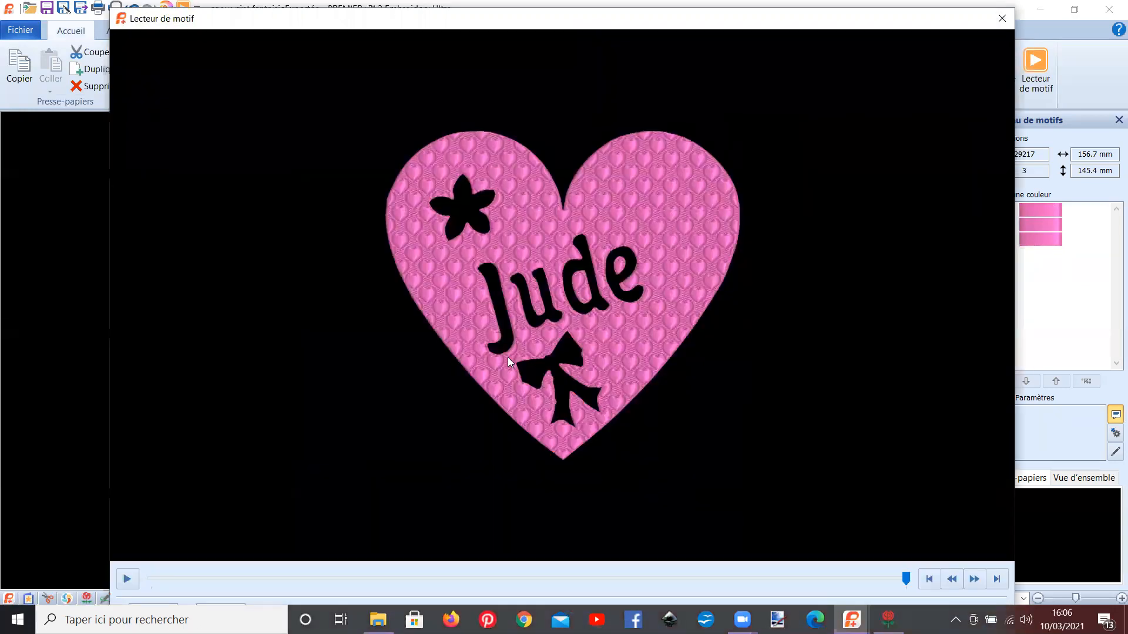
pyautogui.click(1002, 18)
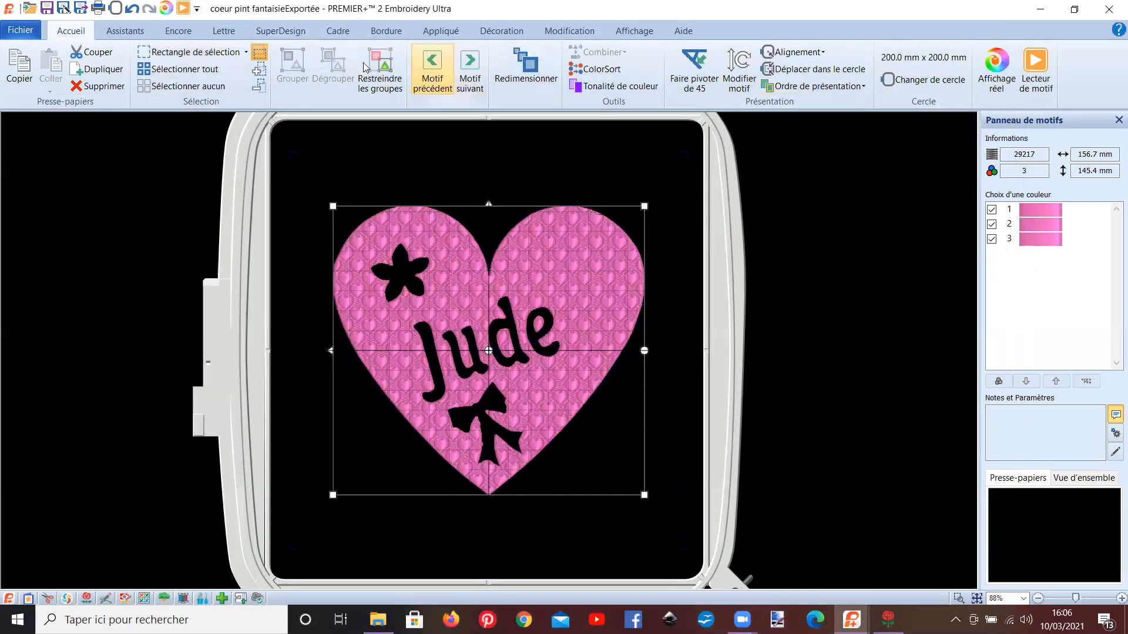
# - Insert the multicoloured sun embroidery from the SOLEI ETOILES LUNE folder in AA VIP ORCKI
pyautogui.click(25, 33)
pyautogui.click(39, 319)
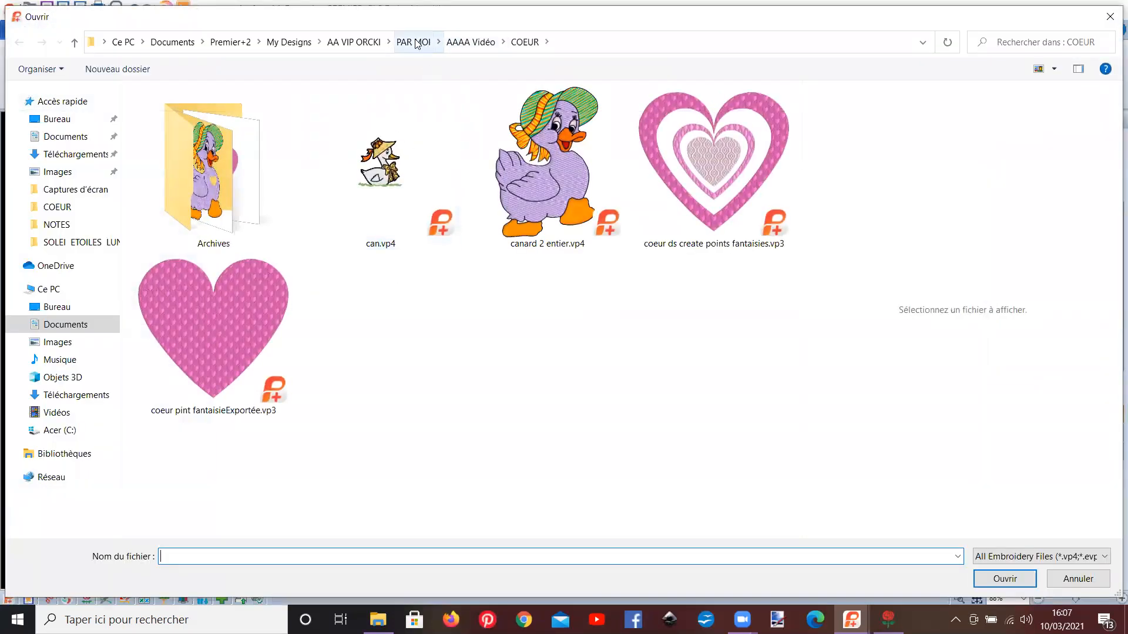
pyautogui.click(366, 45)
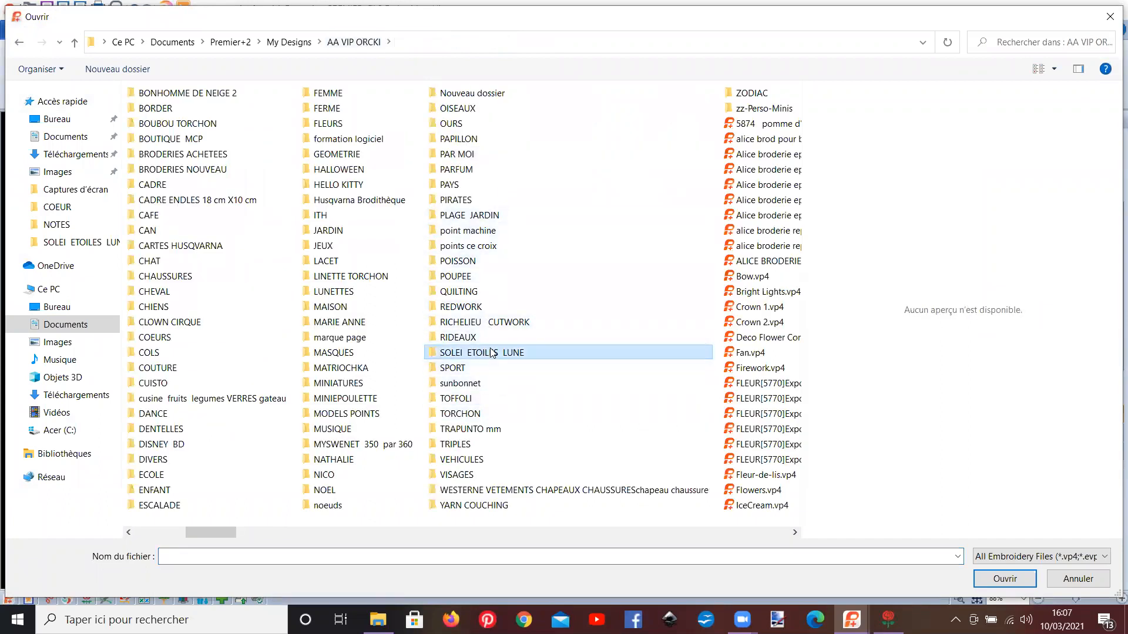
pyautogui.doubleClick(491, 352)
pyautogui.doubleClick(548, 184)
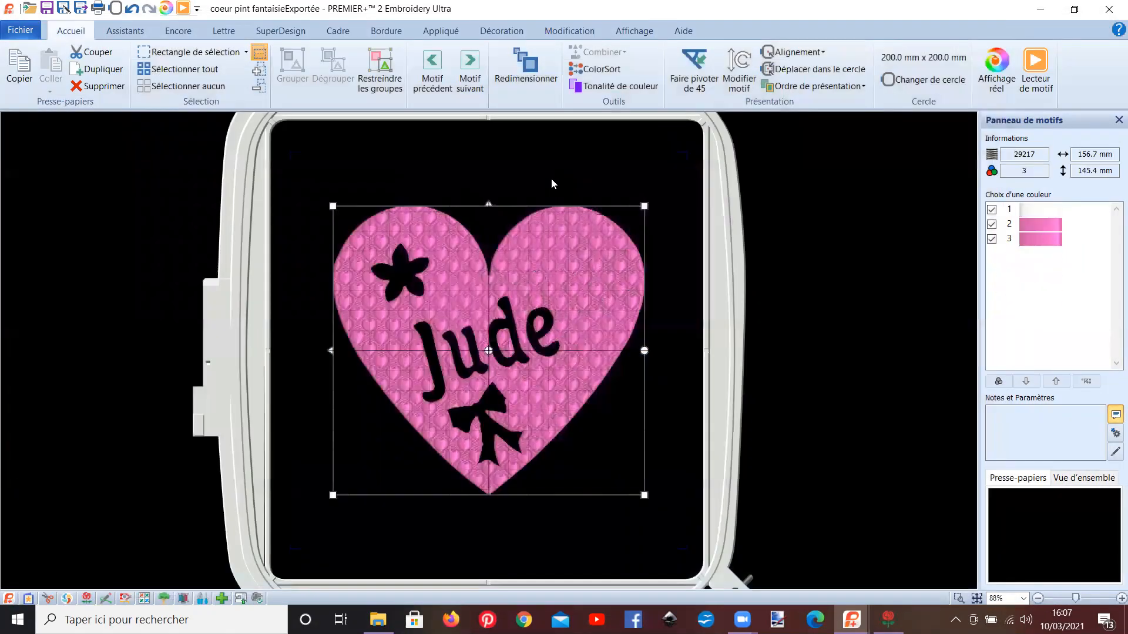
# - Shrink the sun to about 45 x 44 mm and place it in the heart's upper-right lobe
pyautogui.moveTo(490, 348); pyautogui.dragTo(569, 288)
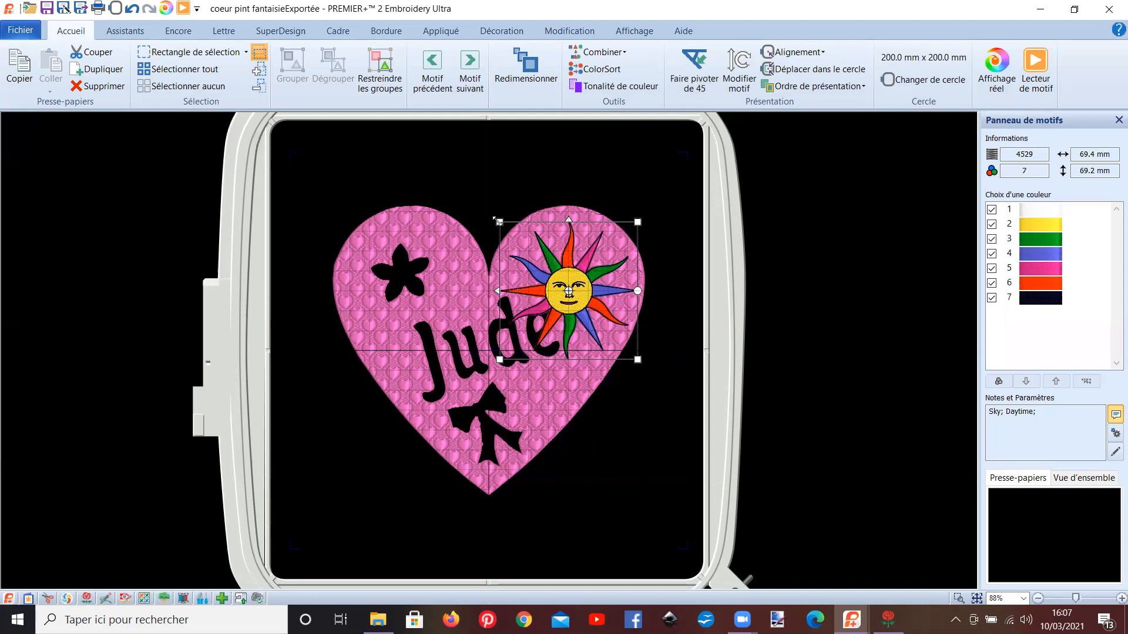
pyautogui.moveTo(498, 222); pyautogui.dragTo(547, 258)
pyautogui.moveTo(590, 325); pyautogui.dragTo(574, 278)
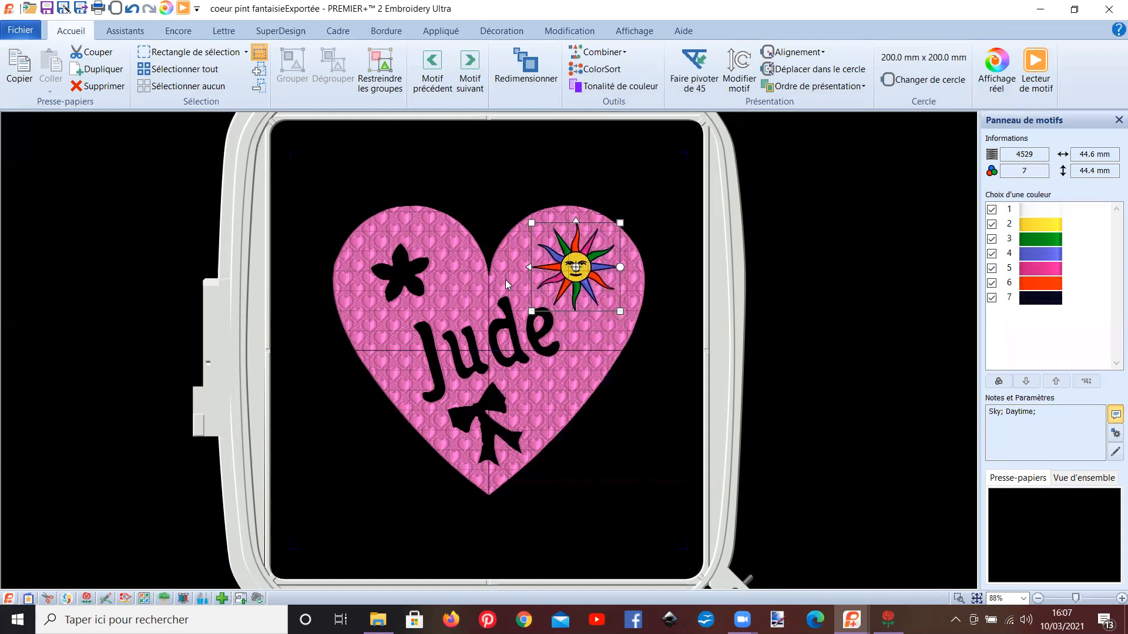
# - Combine the sun and the heart into one embroidery with Combine All
pyautogui.click(603, 53)
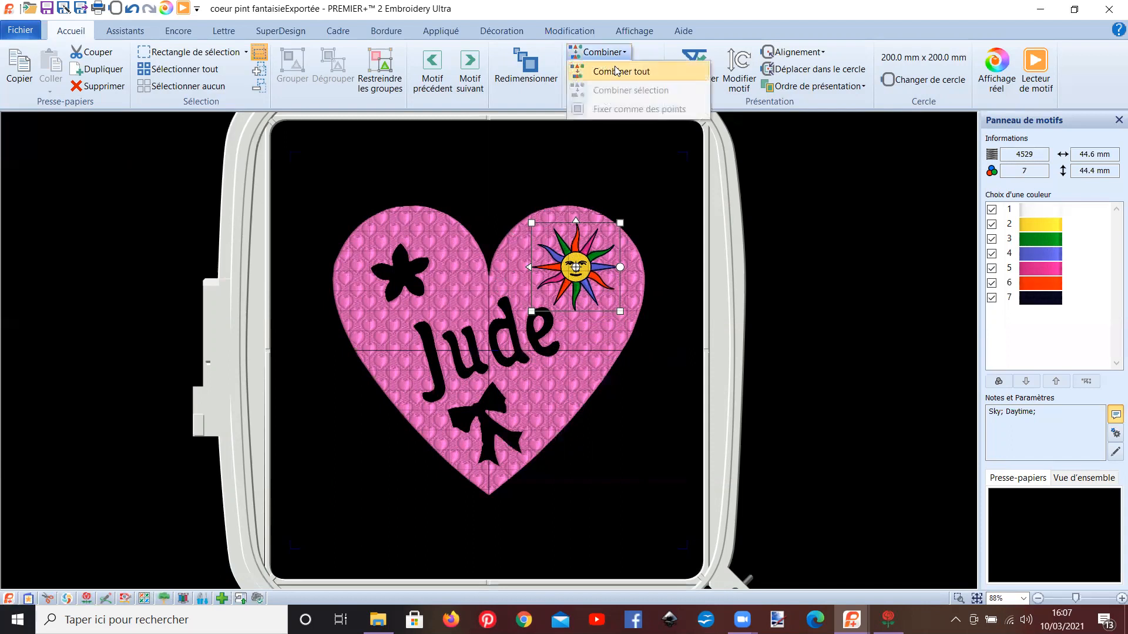
pyautogui.click(614, 71)
# - Hide the heart's pink colours 1 to 3 in stitch editing and delete all the visible sun stitches with a rectangle selection
pyautogui.click(579, 31)
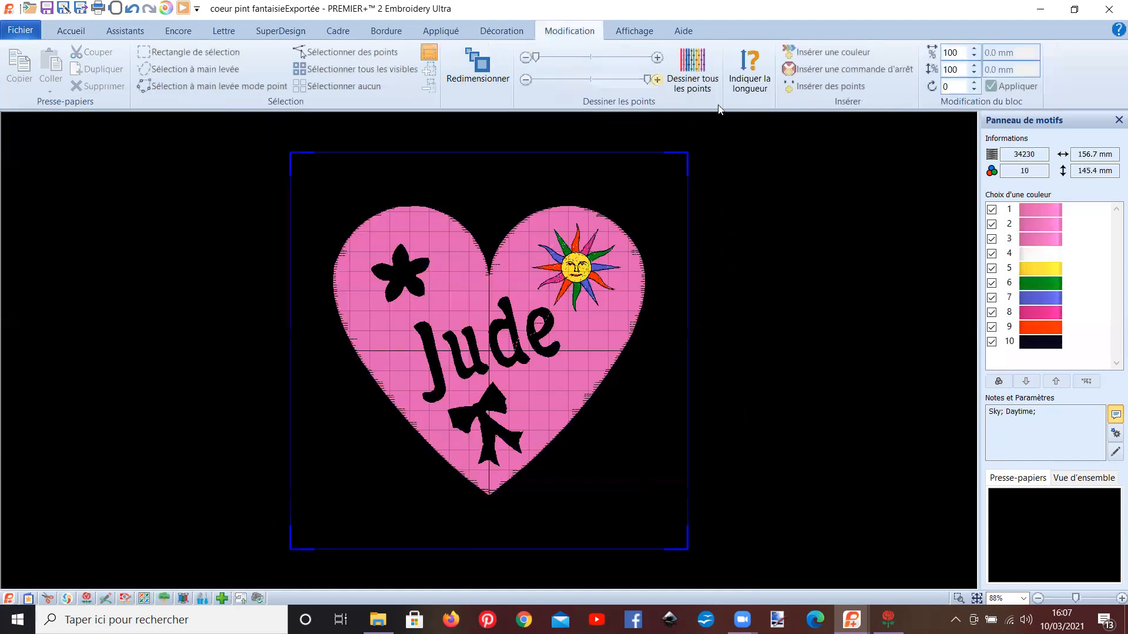
pyautogui.click(991, 209)
pyautogui.click(992, 224)
pyautogui.click(992, 239)
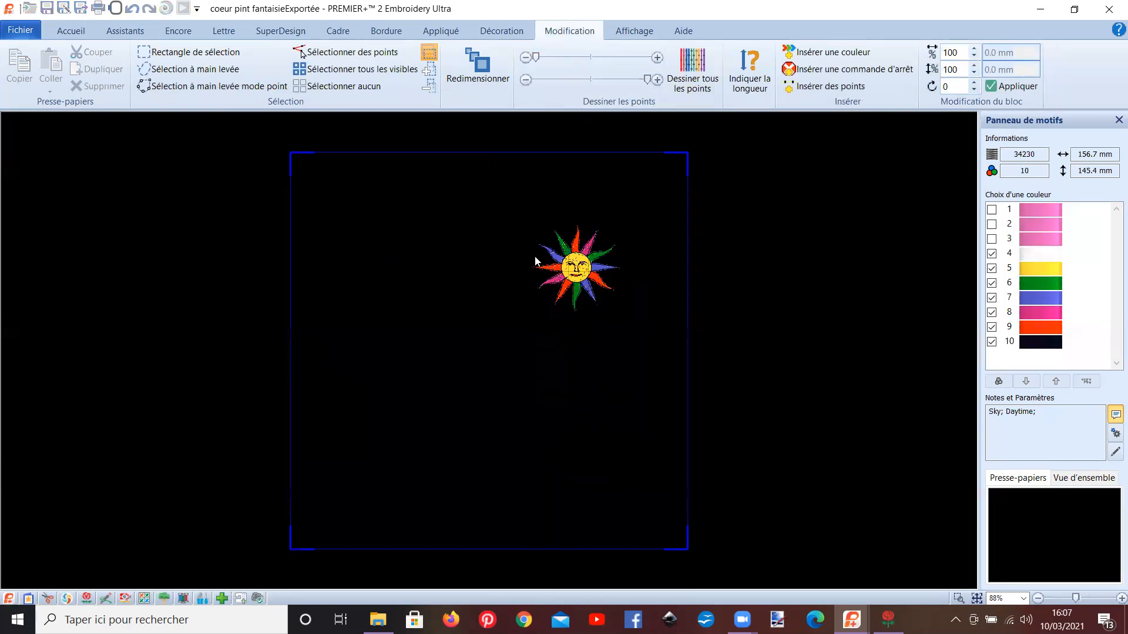
pyautogui.click(209, 52)
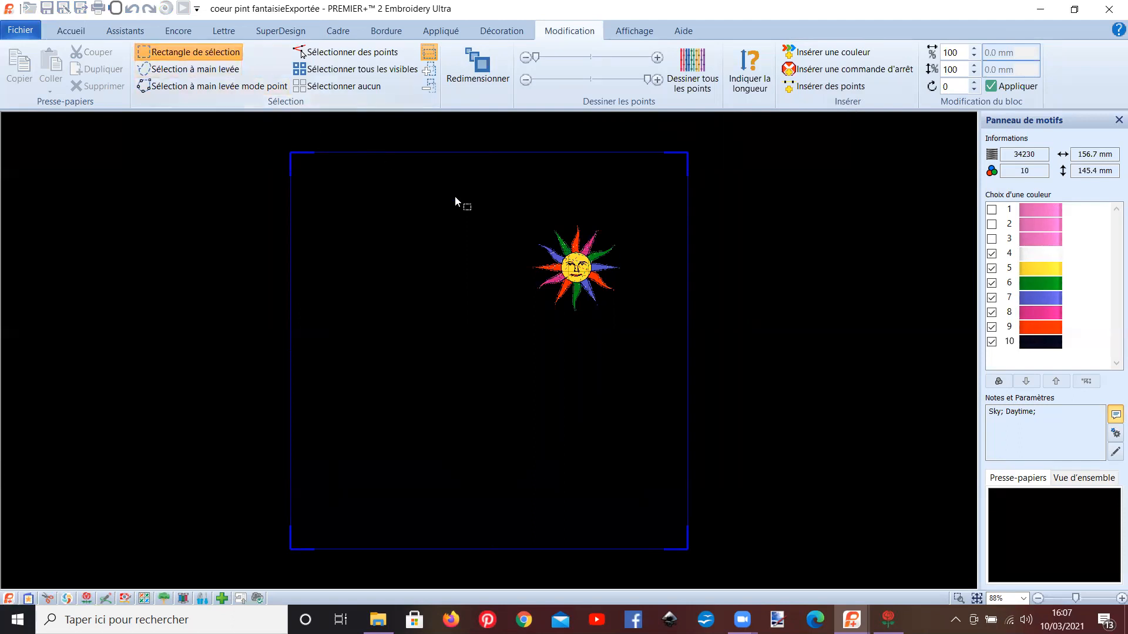
pyautogui.moveTo(506, 200); pyautogui.dragTo(630, 338)
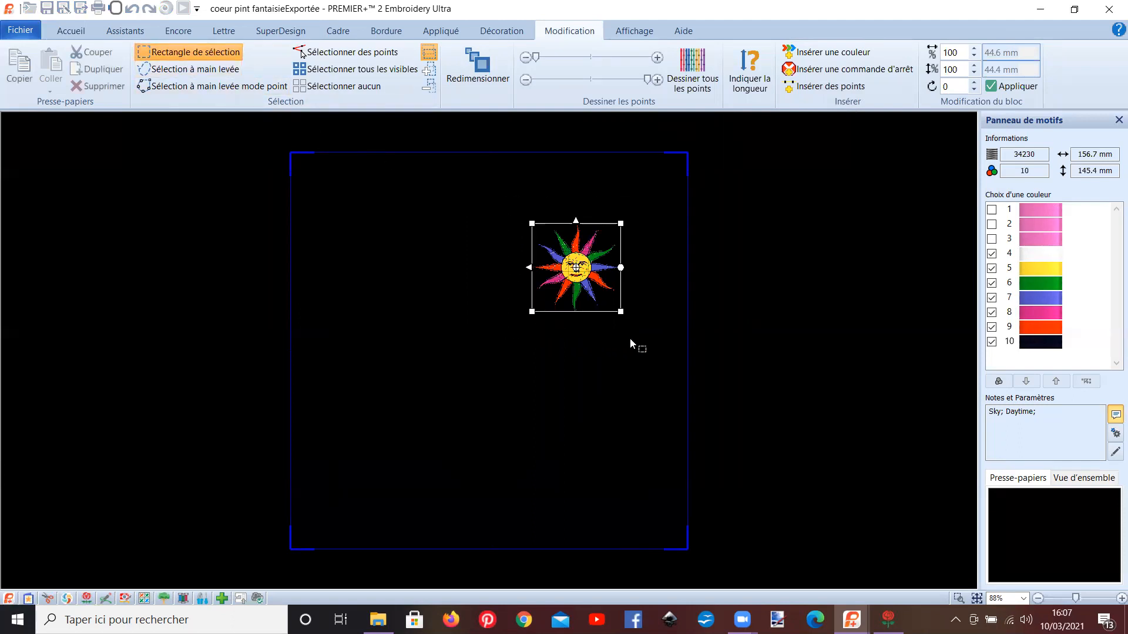
pyautogui.press('Delete')
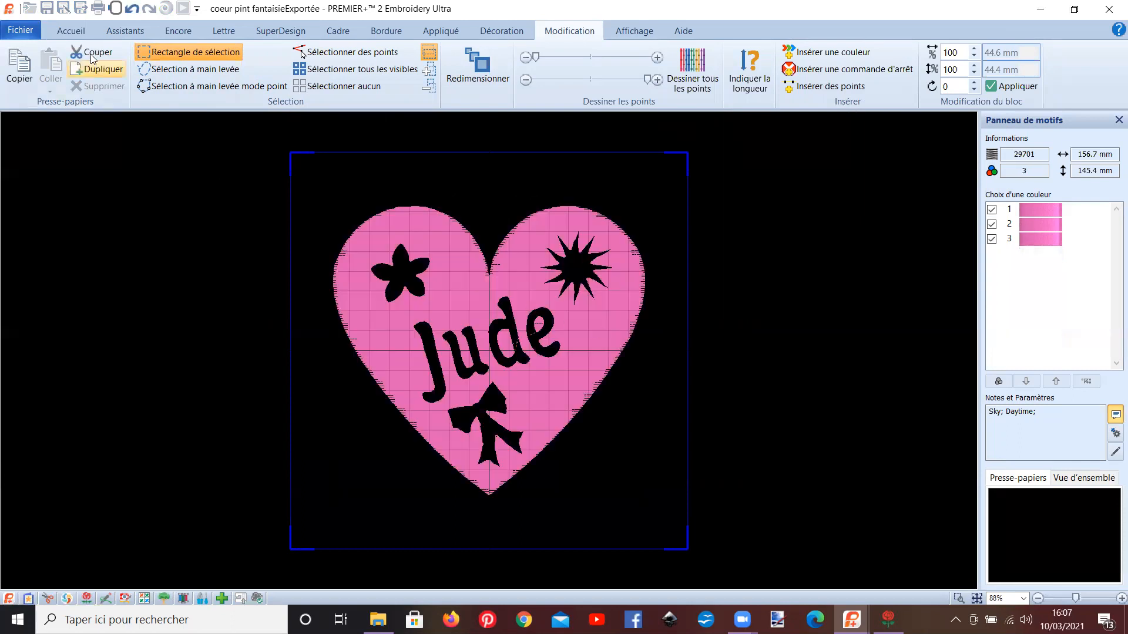
# - Check the heart with its flower, sun, name and bow cut-outs in the Design Player
pyautogui.click(71, 31)
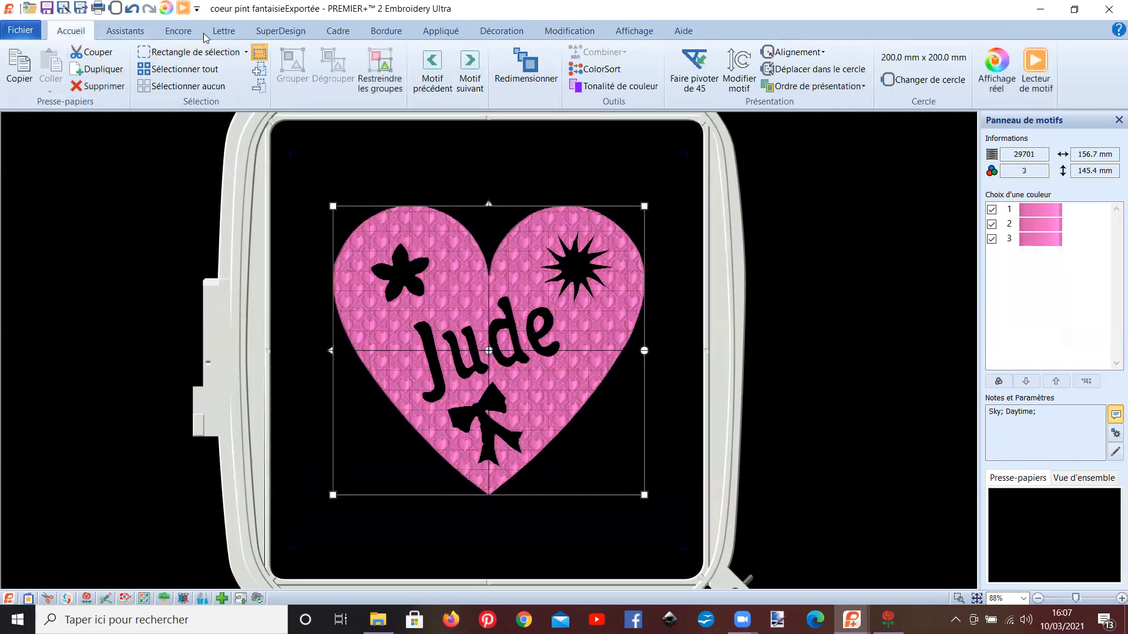
pyautogui.click(184, 9)
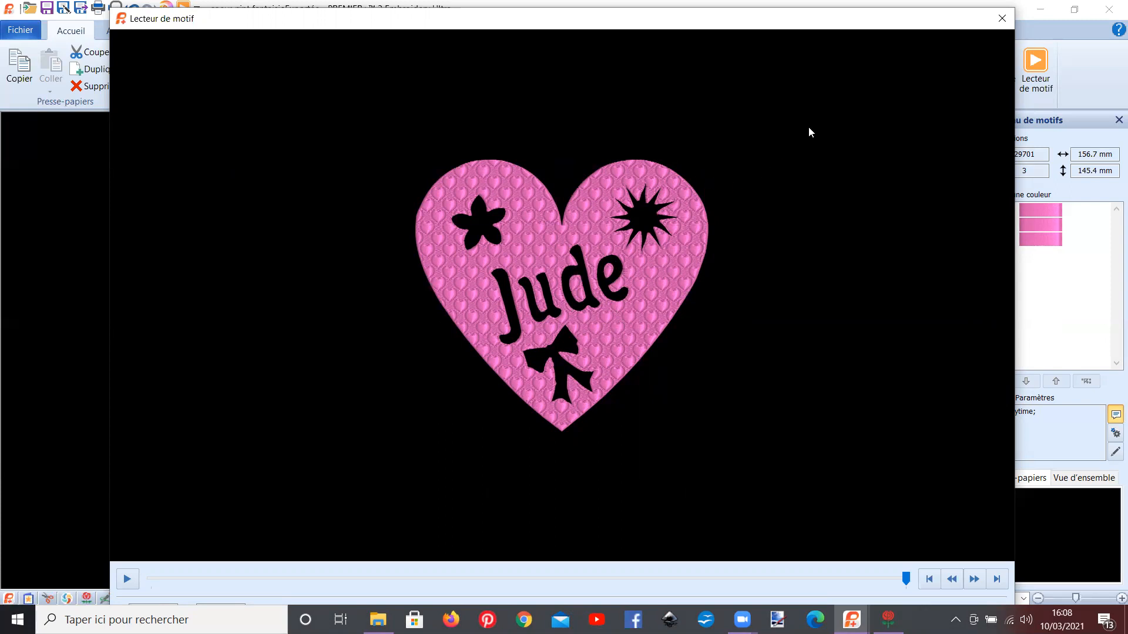
pyautogui.click(1002, 19)
# - Switch to the open project "coeur ds create points fantaisies" to view the collection of finished cut-out designs
pyautogui.moveTo(852, 619)
pyautogui.click(683, 558)
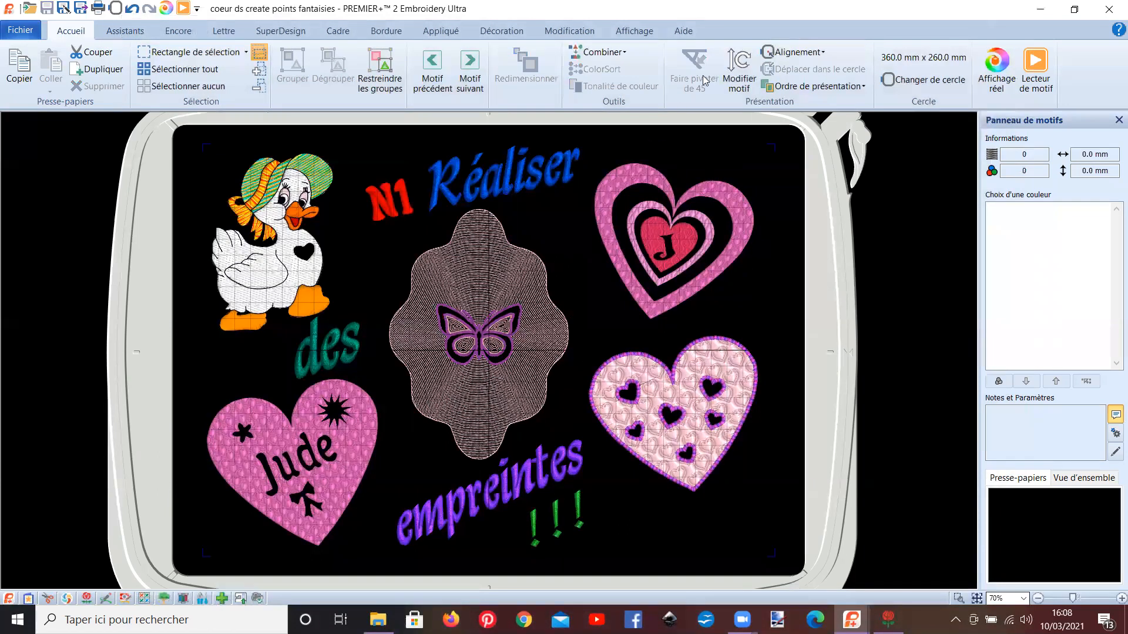
pyautogui.click(736, 29)
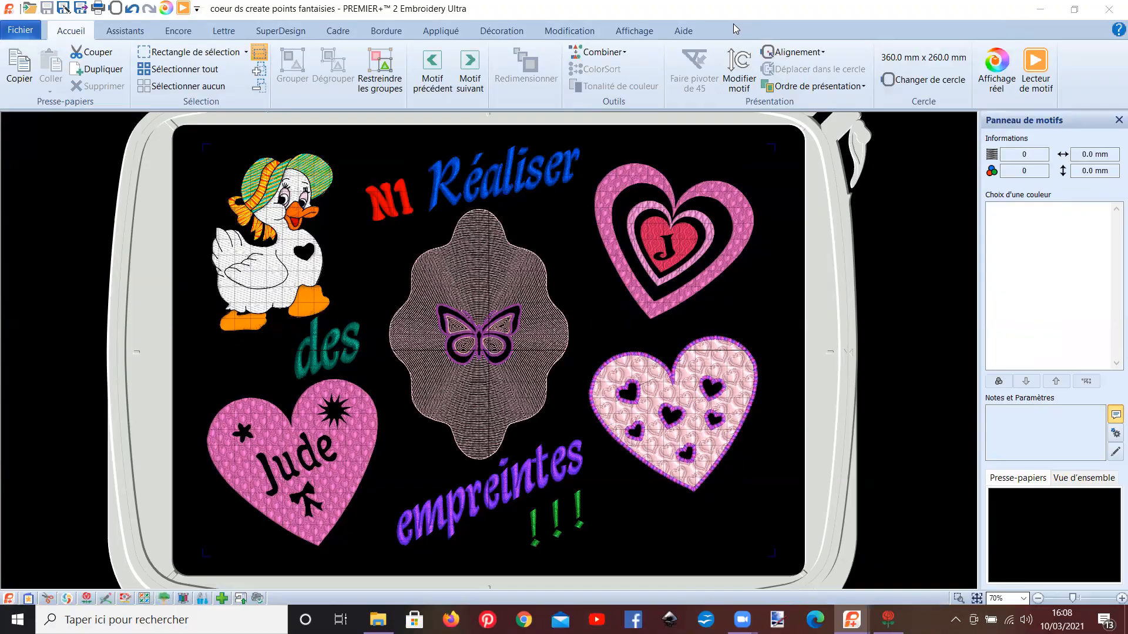